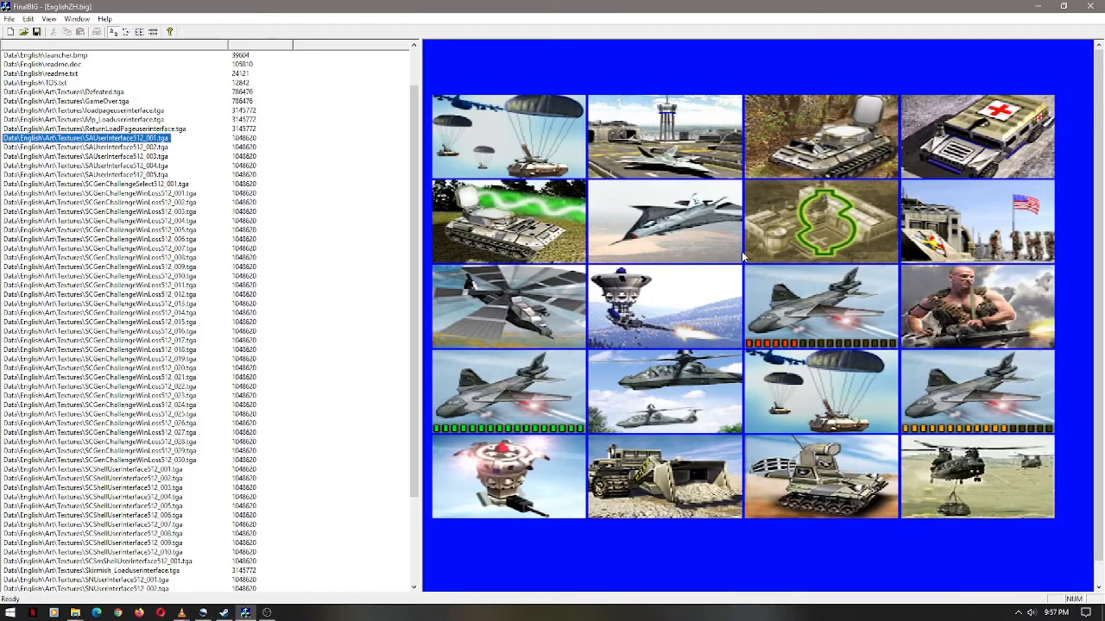
Preview EnglishZH.big's Art\Textures .tga sheets in turn, from SAUserInterface through SNUserInterface512_004
key(Down)
key(Down)
key(Down)
key(Down)
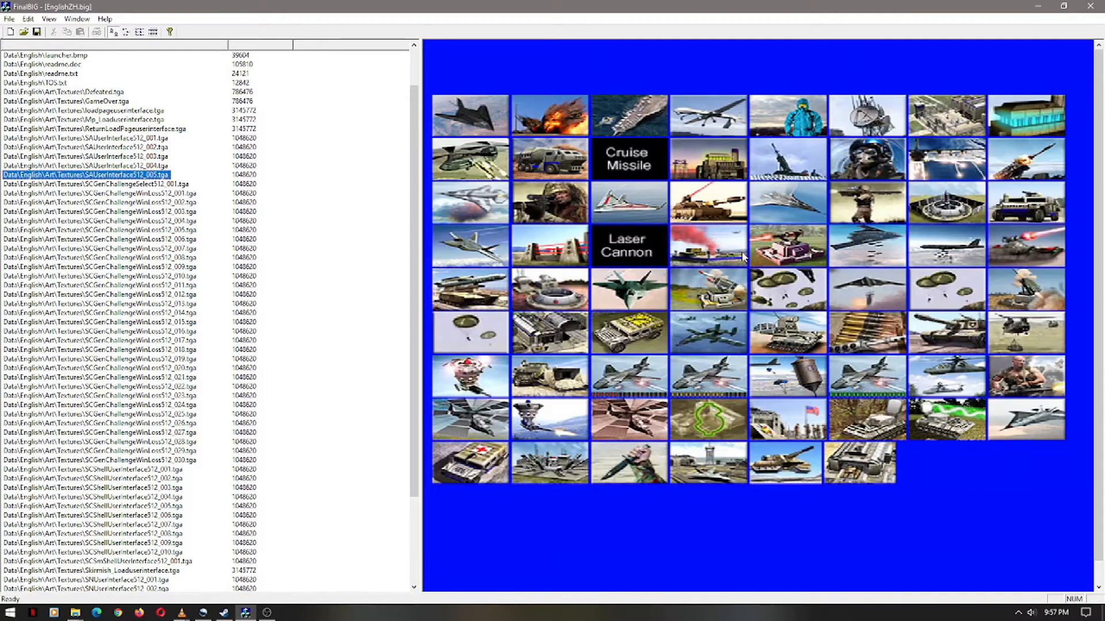
key(Down)
key(Down)
key(Down)
key(Down)
key(Down)
key(Down)
key(Down)
key(Down)
key(Down)
key(Down)
key(Down)
key(Down)
key(Down)
key(Down)
key(Down)
key(Down)
key(Down)
key(Down)
key(Down)
key(Down)
key(Down)
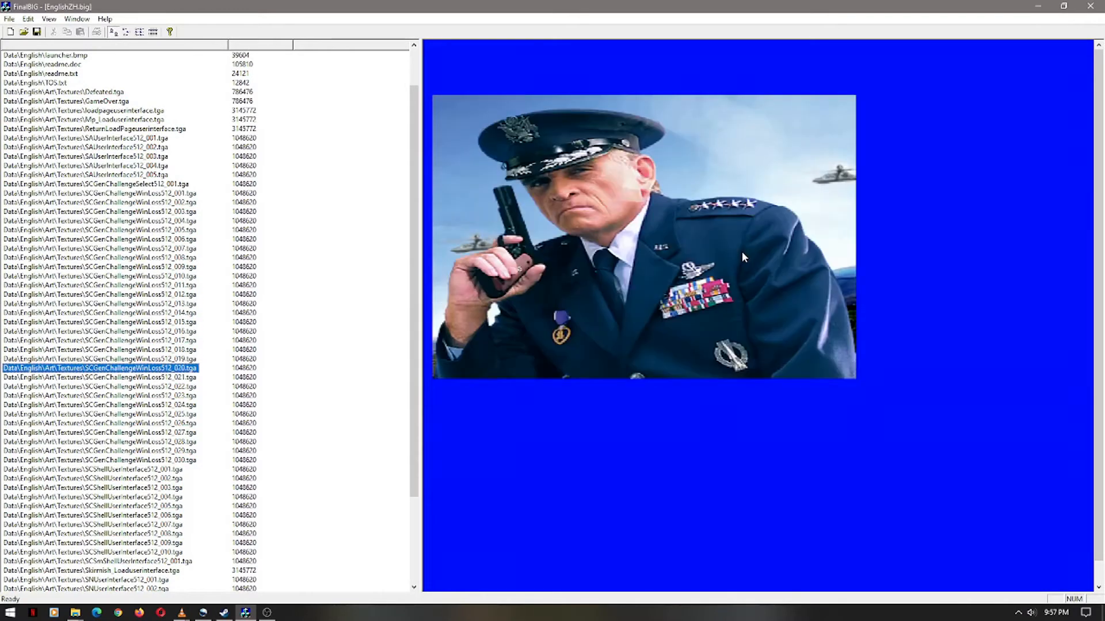
key(Down)
key(Down)
key(Down)
key(Down)
key(Down)
key(Down)
key(Down)
key(Down)
key(Down)
key(Down)
key(Down)
key(Down)
key(Down)
key(Down)
key(Down)
key(Down)
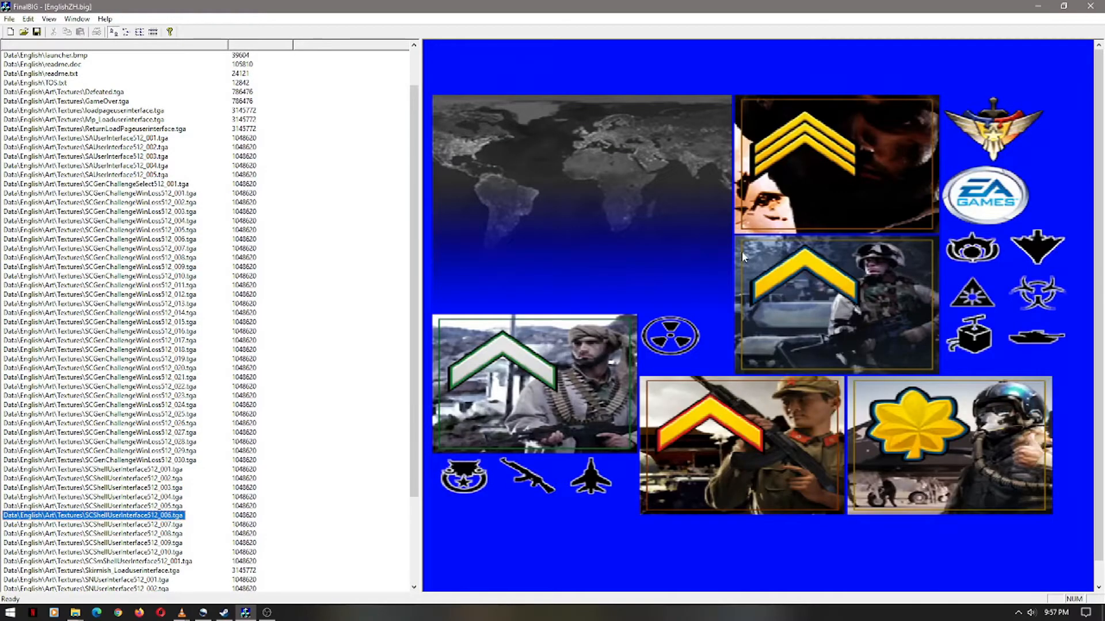
key(Down)
key(Down)
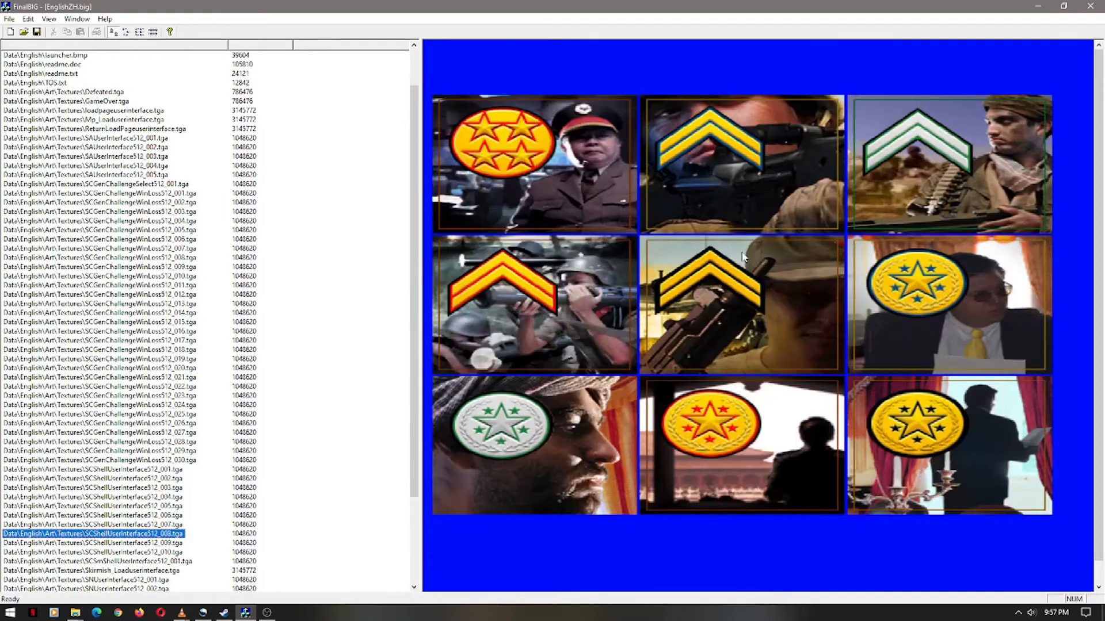
scroll(274, 385, down, 4)
key(Down)
key(Down)
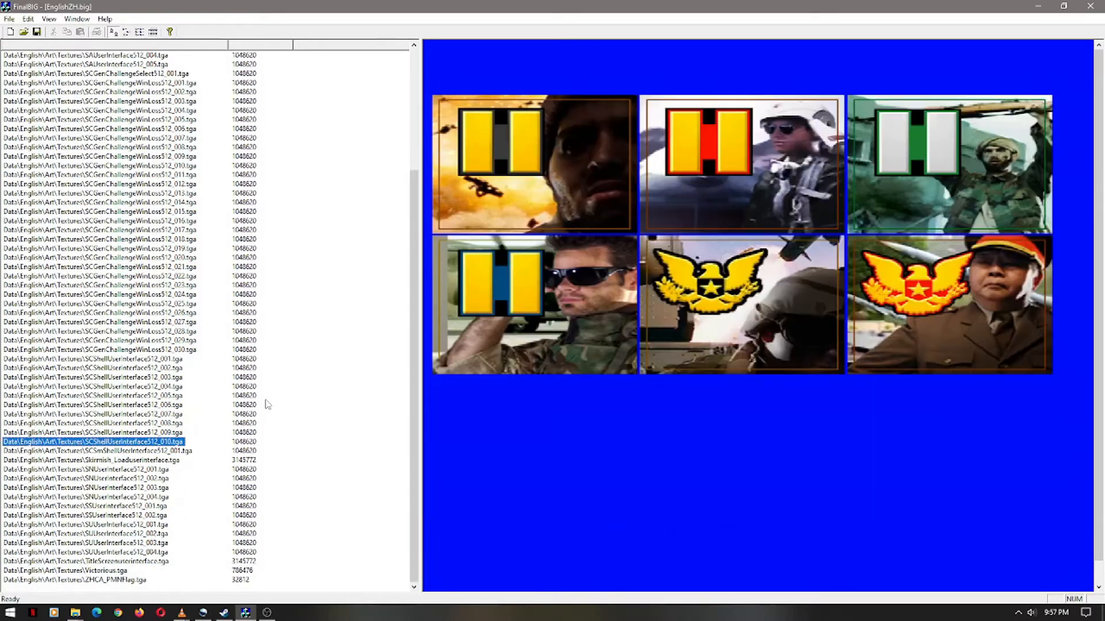
key(Down)
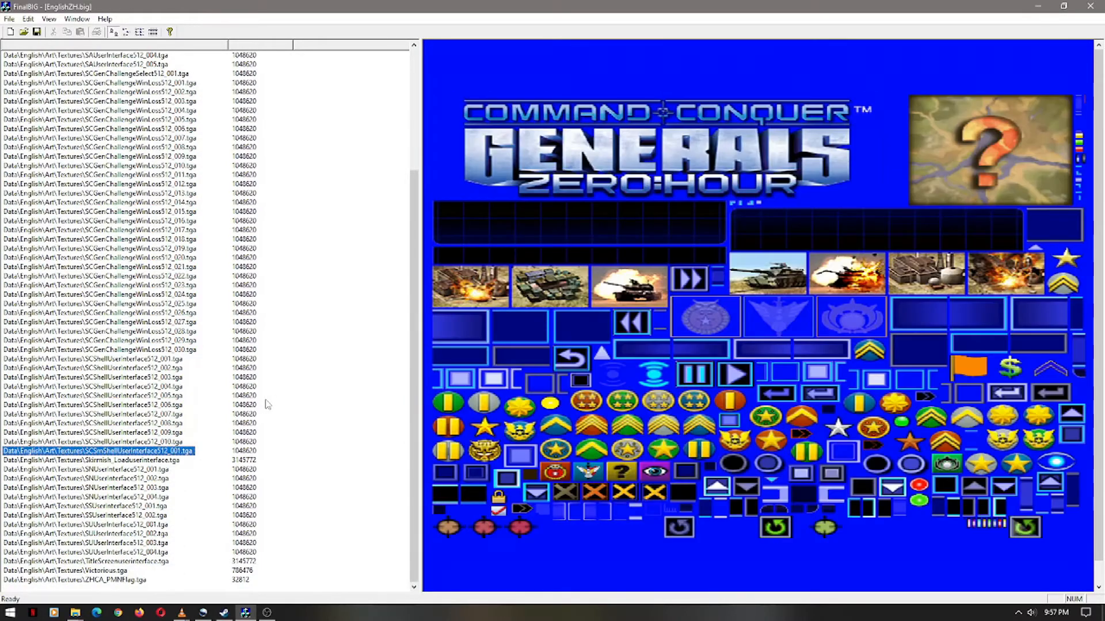
key(Down)
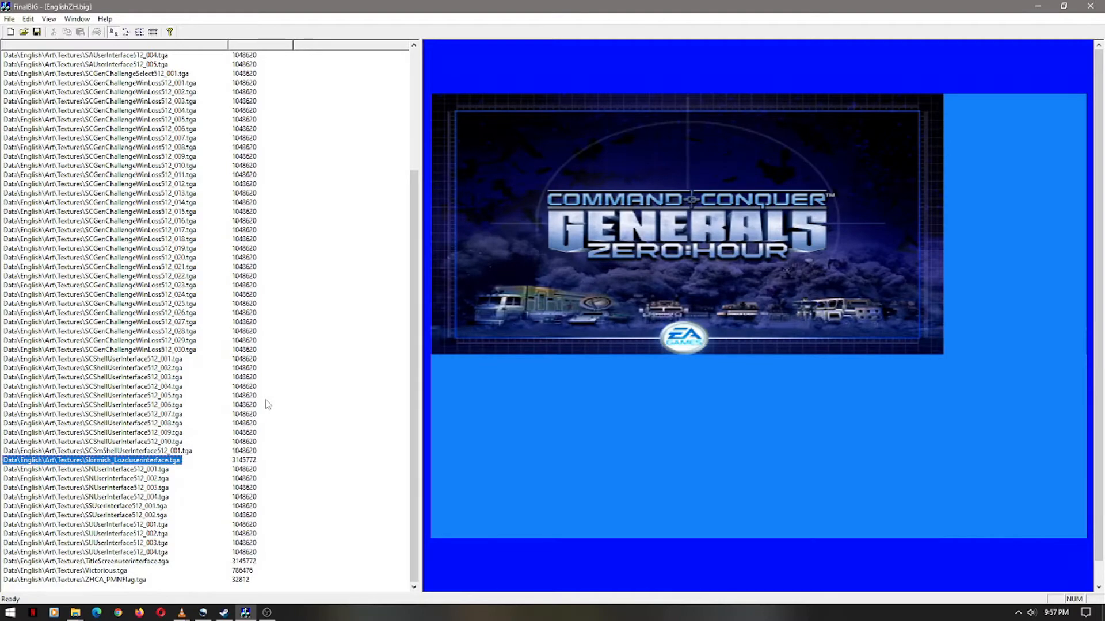
key(Up)
key(Down)
key(Down)
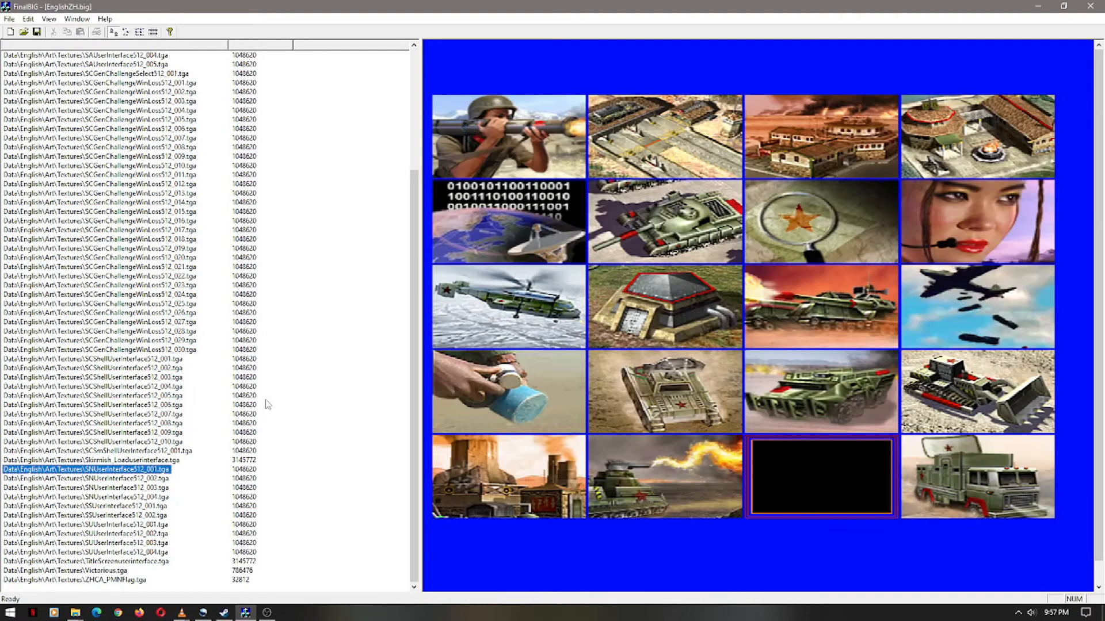
key(Down)
key(Down)
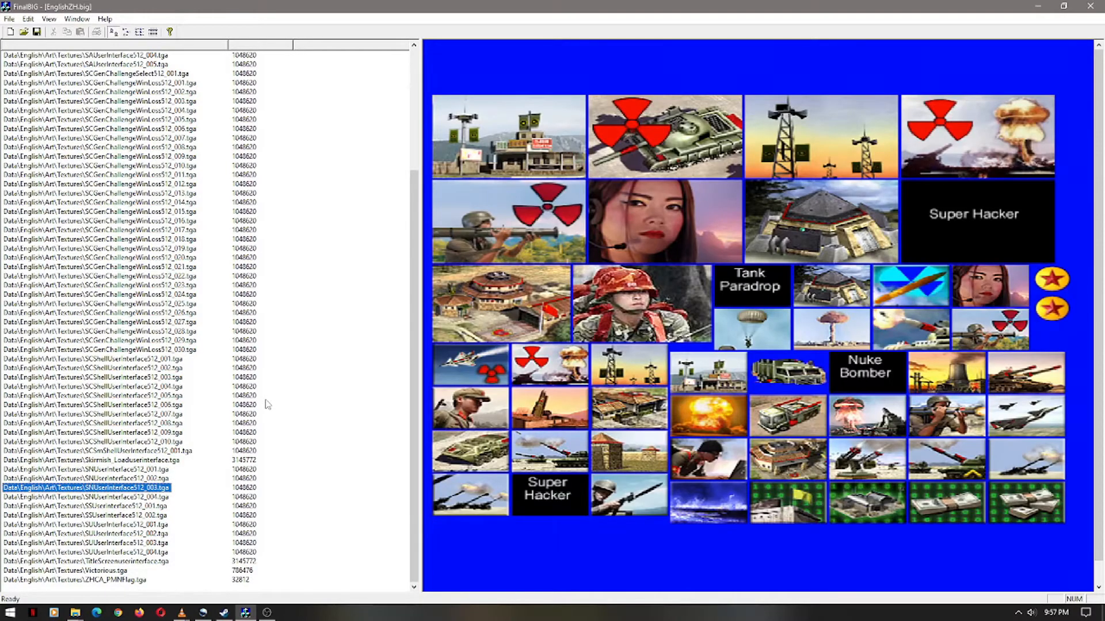
key(Down)
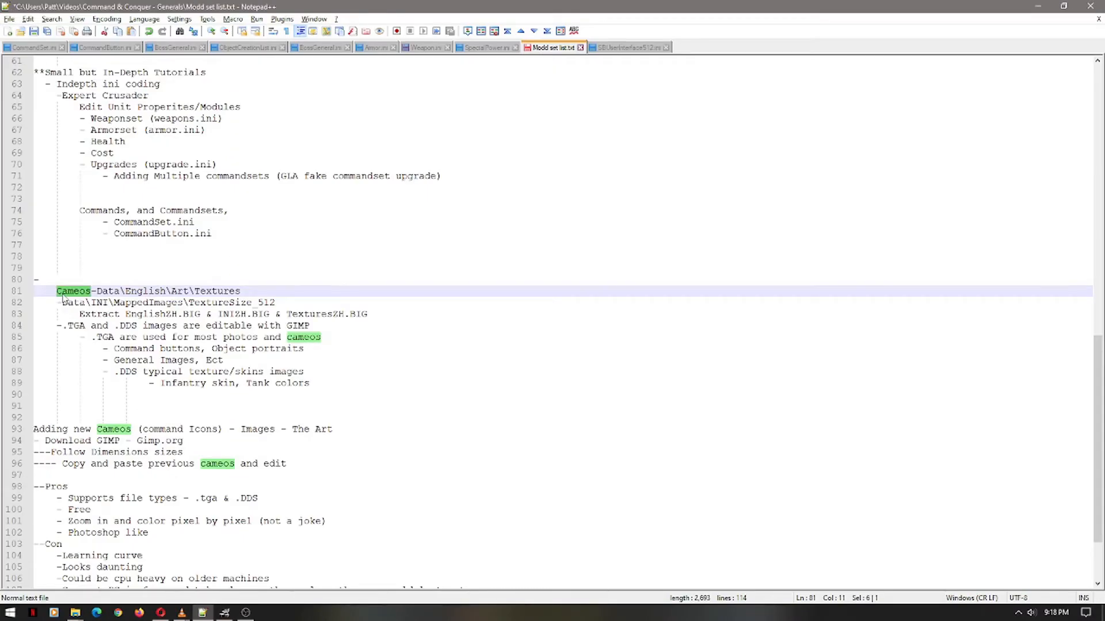
Undo the stray Cameos edit and highlight EnglishZH, INIZH and TexturesZH on line 83
key(ctrl+z)
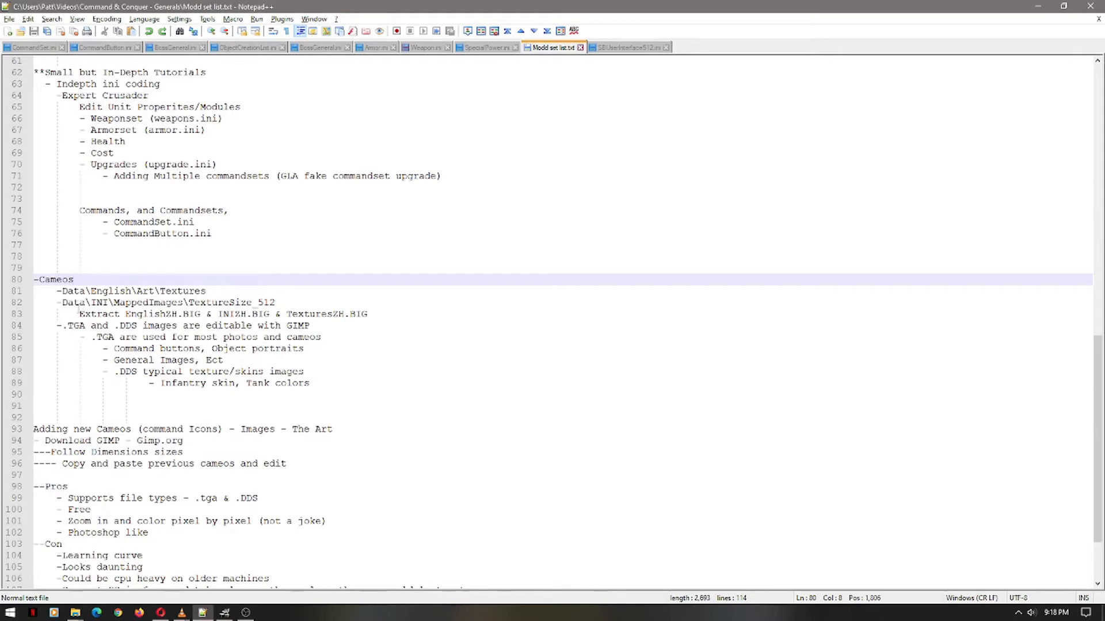
double_click(138, 315)
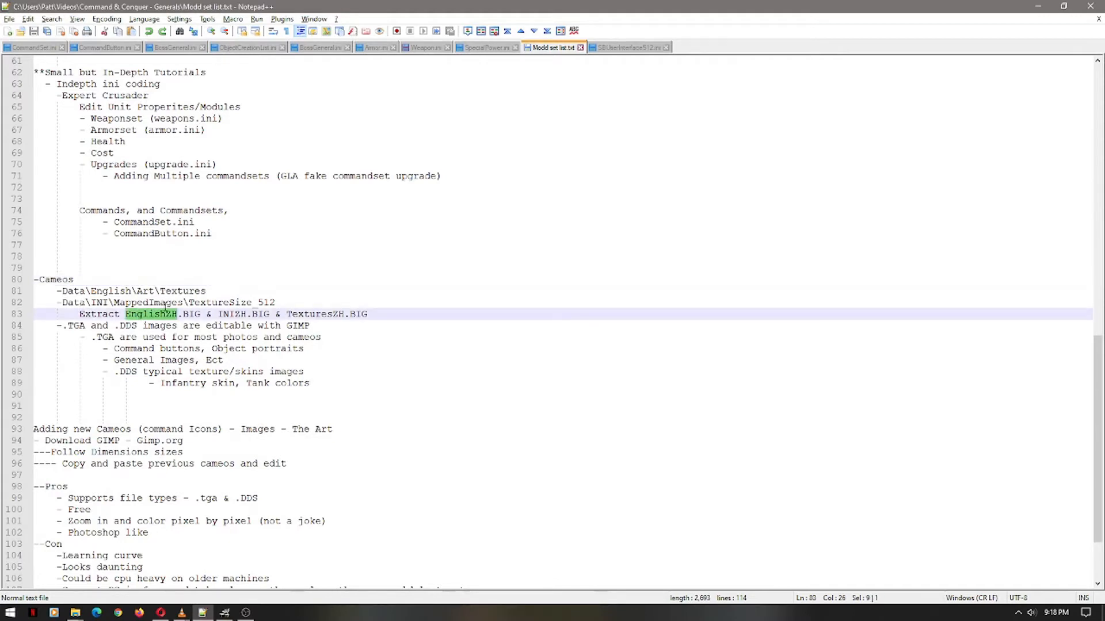
double_click(235, 316)
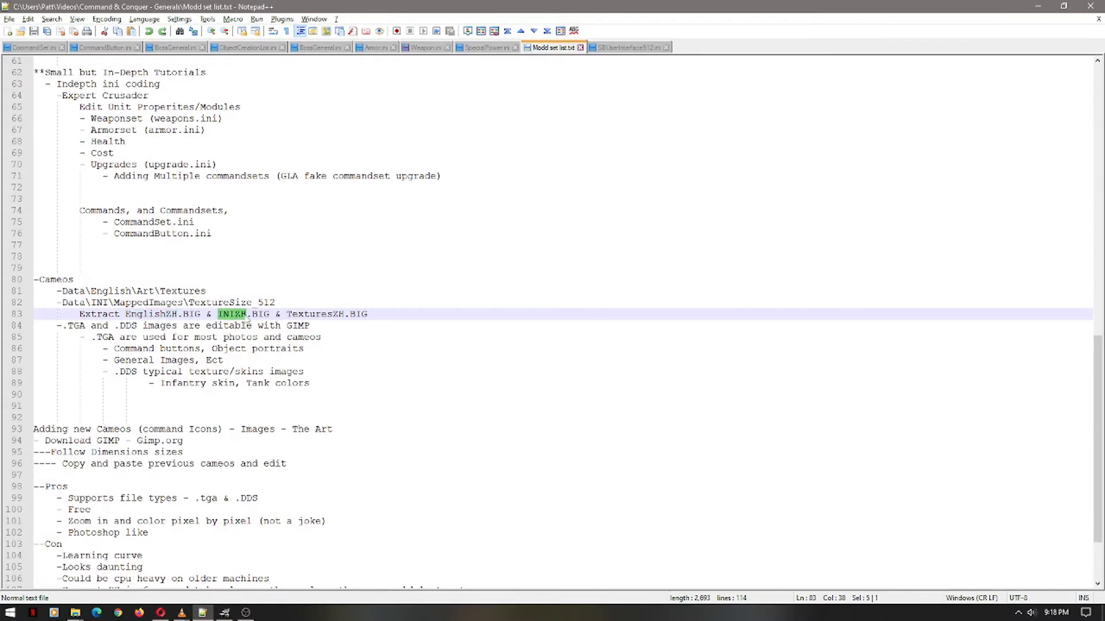
click(310, 316)
double_click(311, 315)
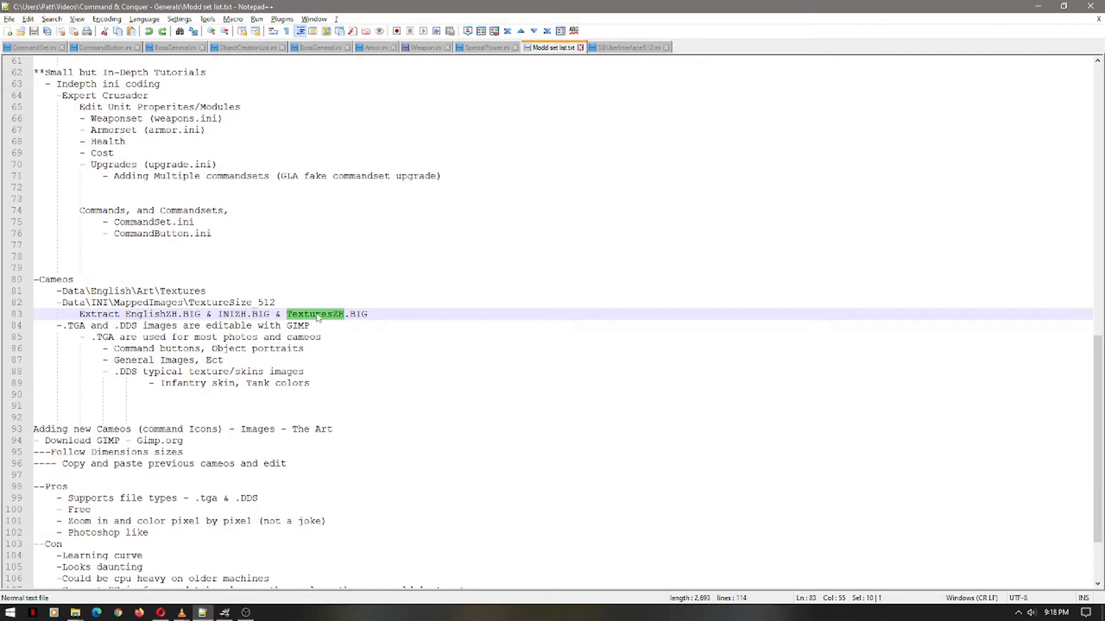
Highlight the archive names and Cameos again while explaining the extraction notes
double_click(157, 318)
double_click(235, 317)
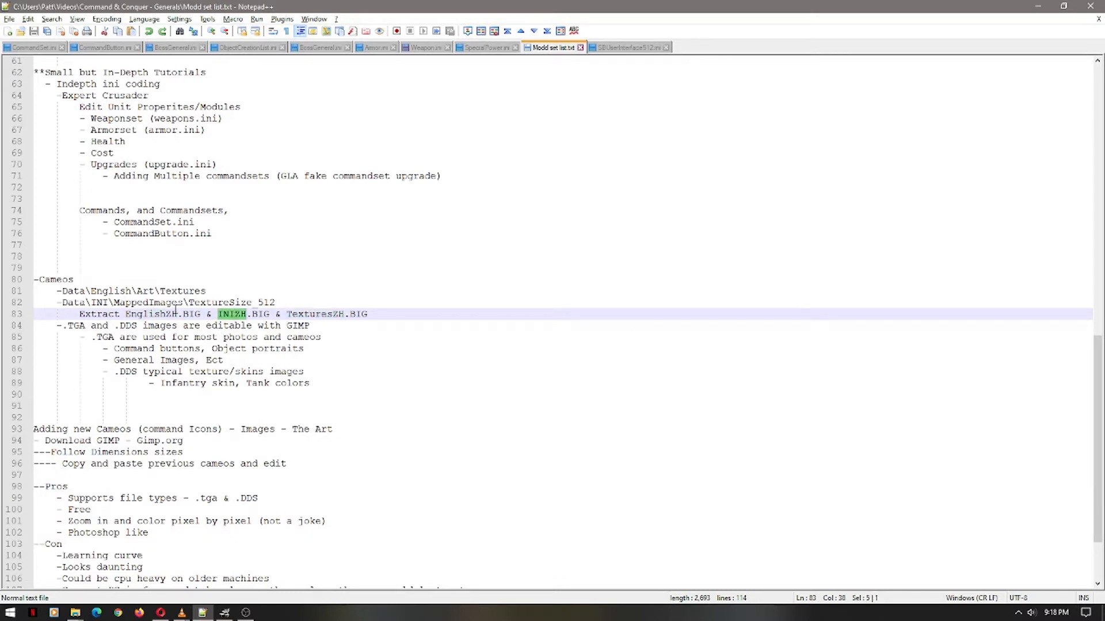
double_click(70, 280)
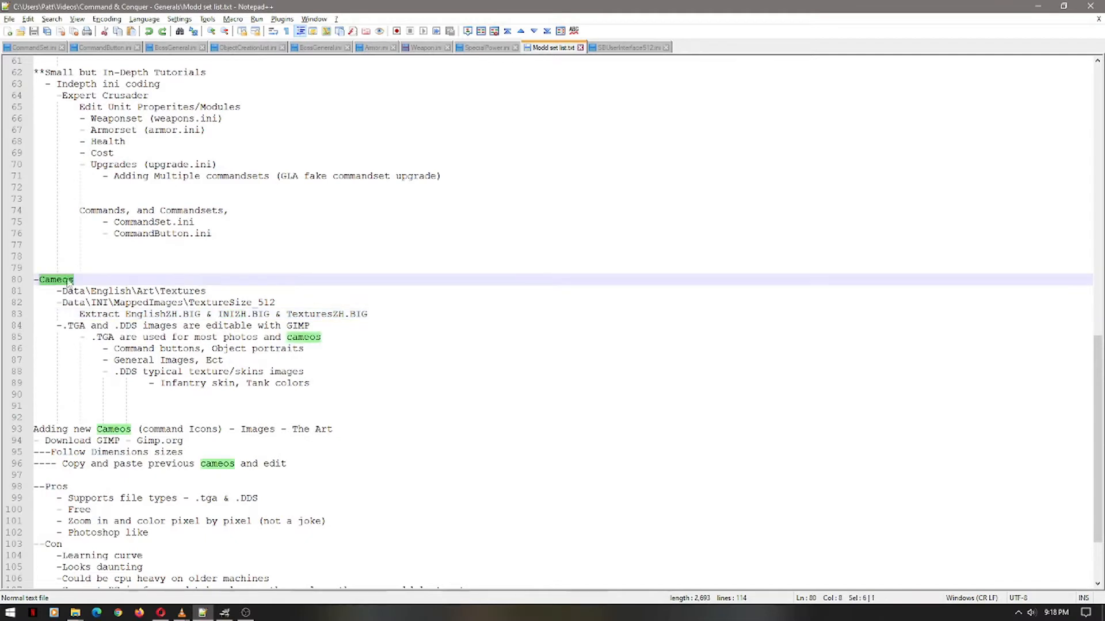
double_click(308, 315)
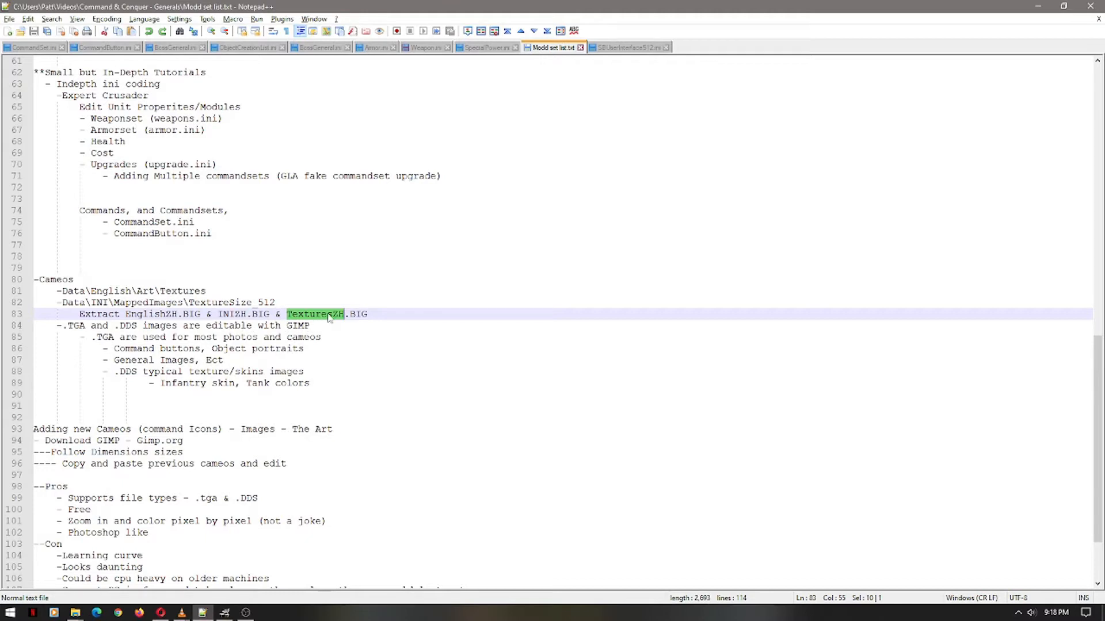
double_click(150, 314)
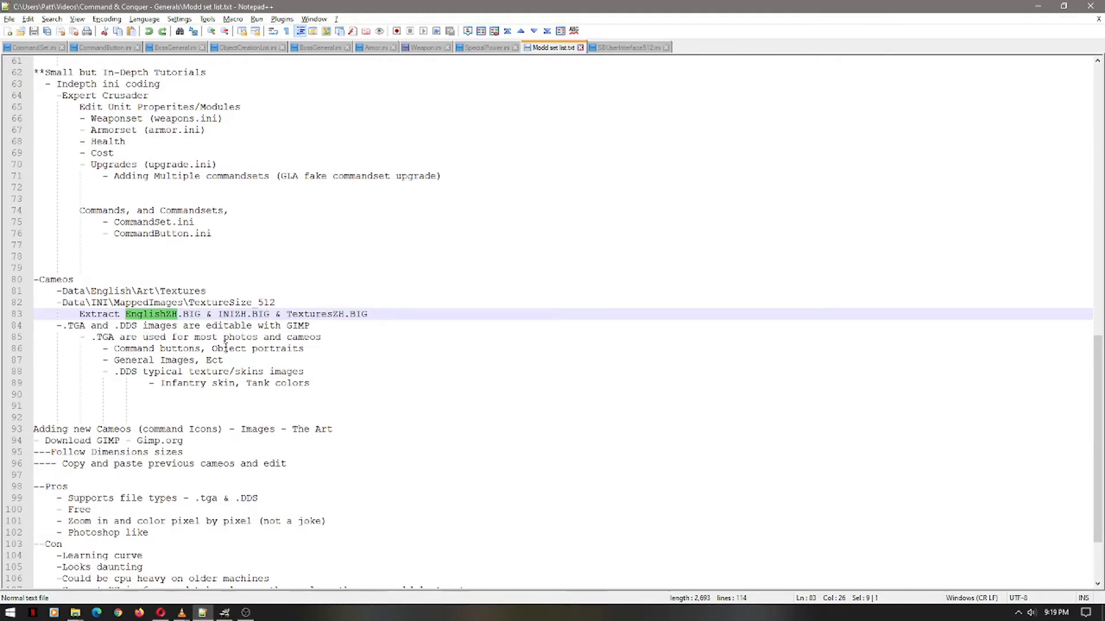
click(92, 340)
drag(92, 339, 114, 339)
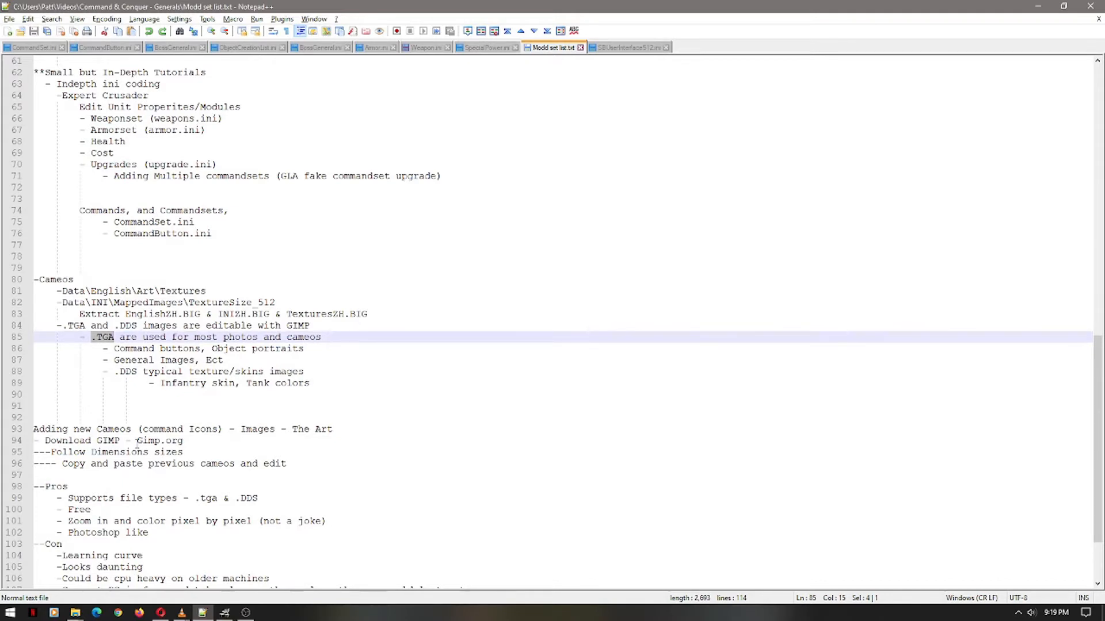
scroll(111, 492, down, 3)
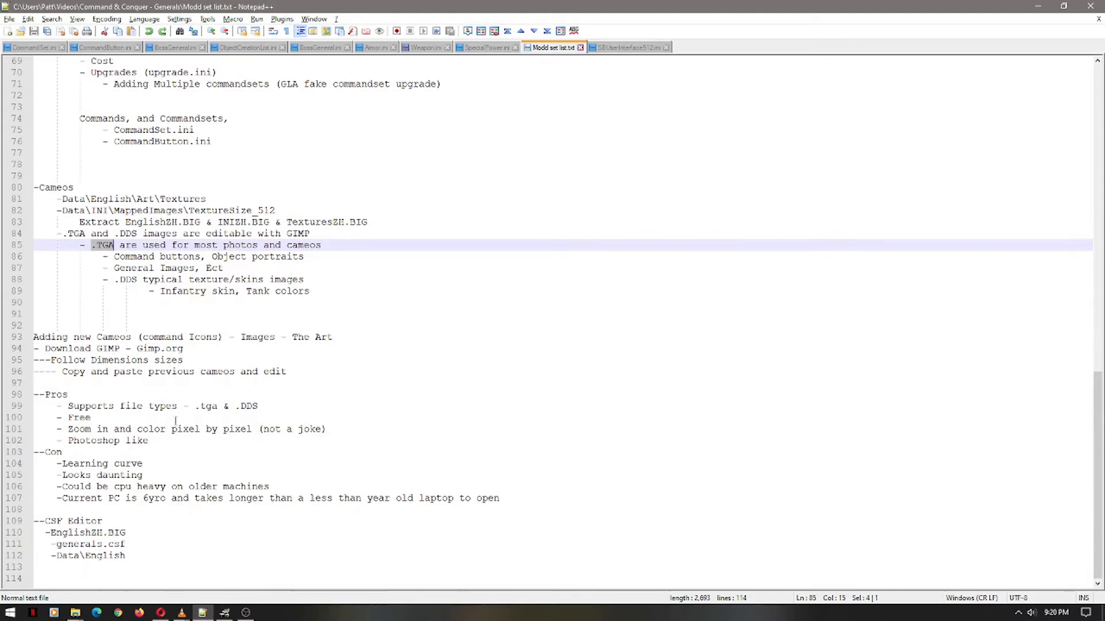
Mark the words 'Command buttons' and 'Object' on line 86 of the cameo notes
scroll(179, 403, up, 4)
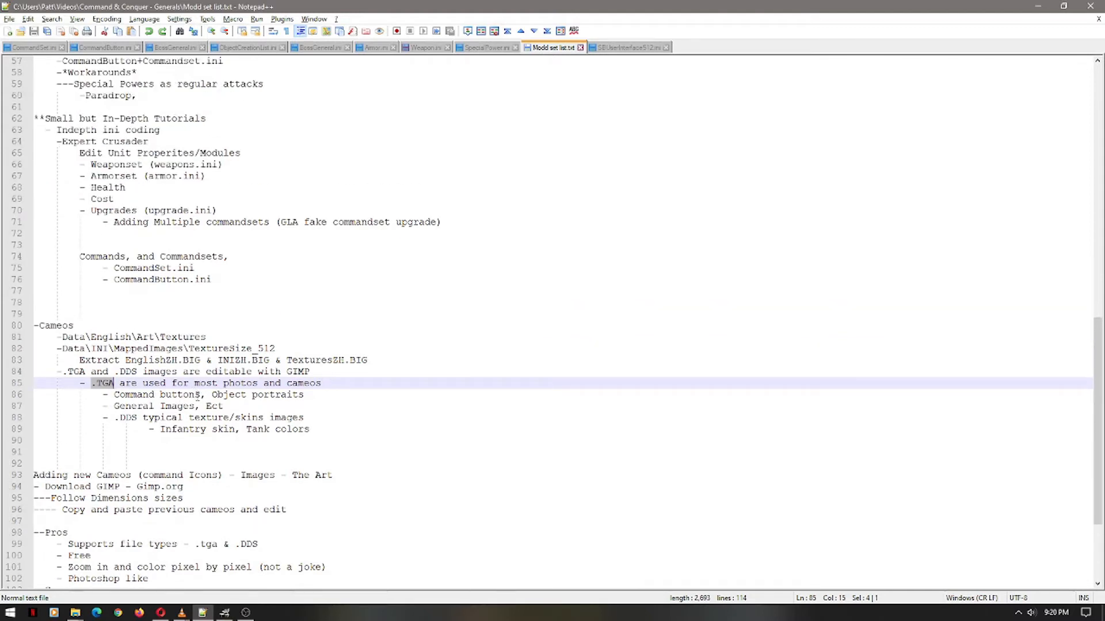
click(195, 395)
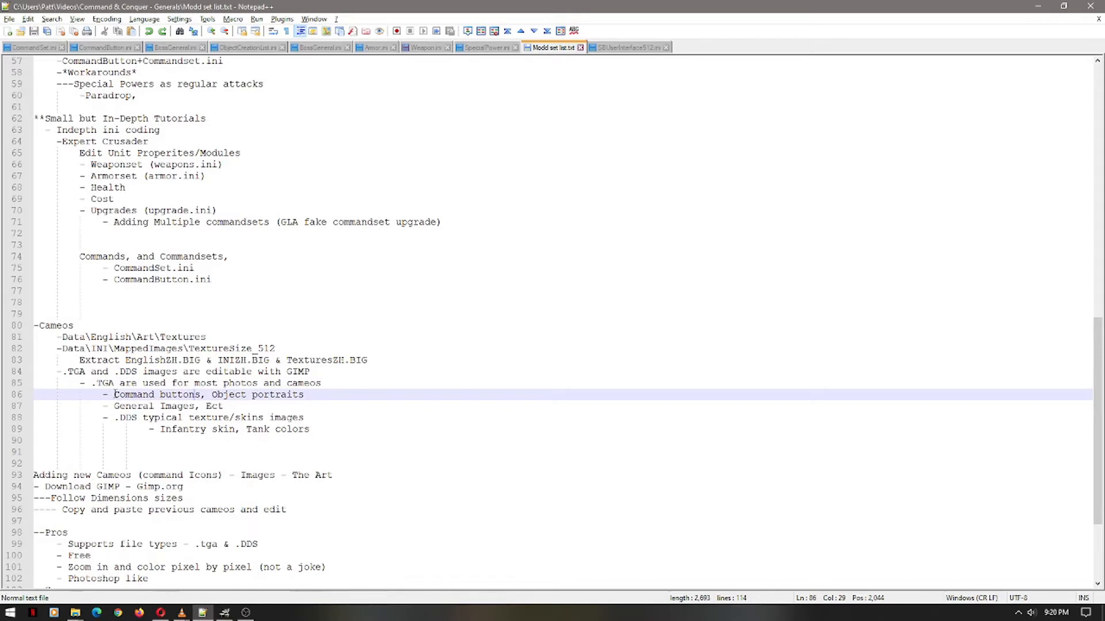
drag(114, 394, 202, 396)
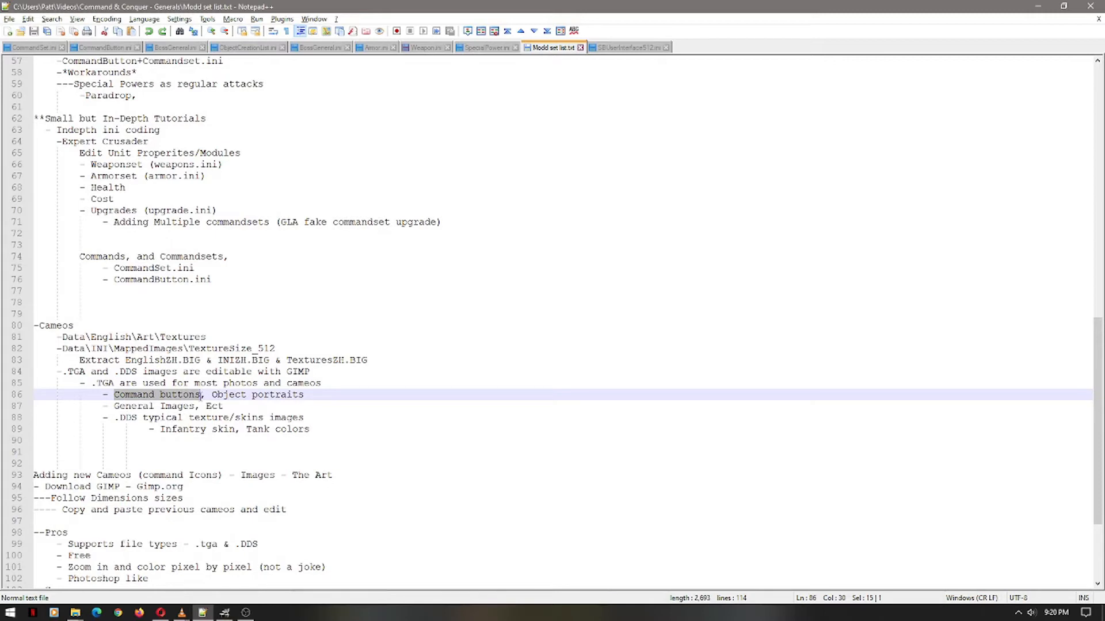
drag(212, 396, 306, 396)
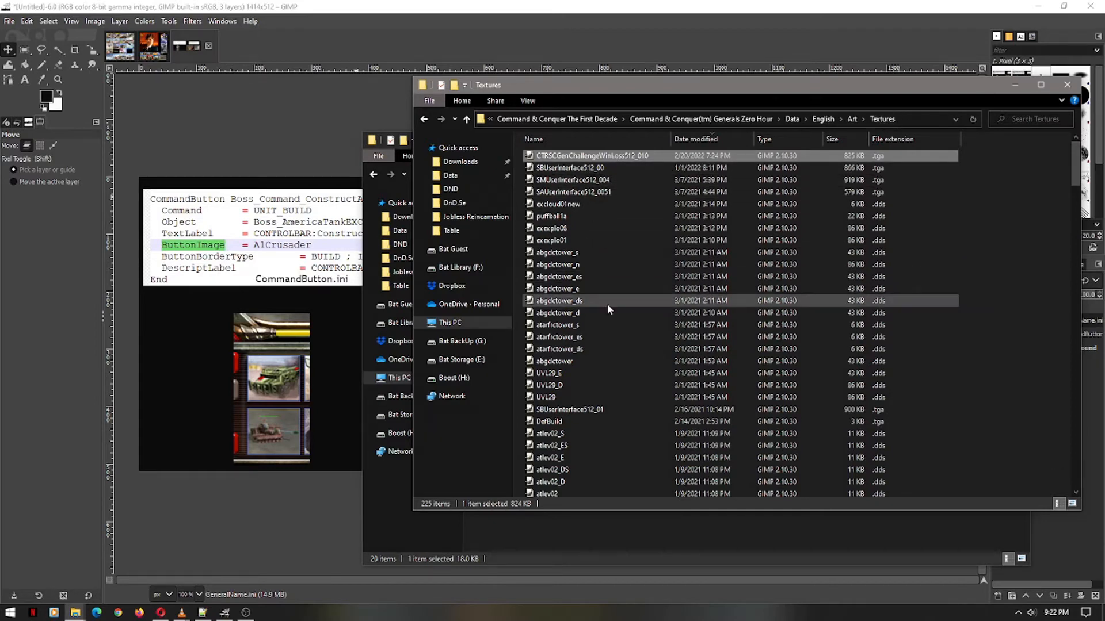
Scroll through the 225 textures in the Art\Textures folder
scroll(608, 311, down, 10)
scroll(608, 311, down, 20)
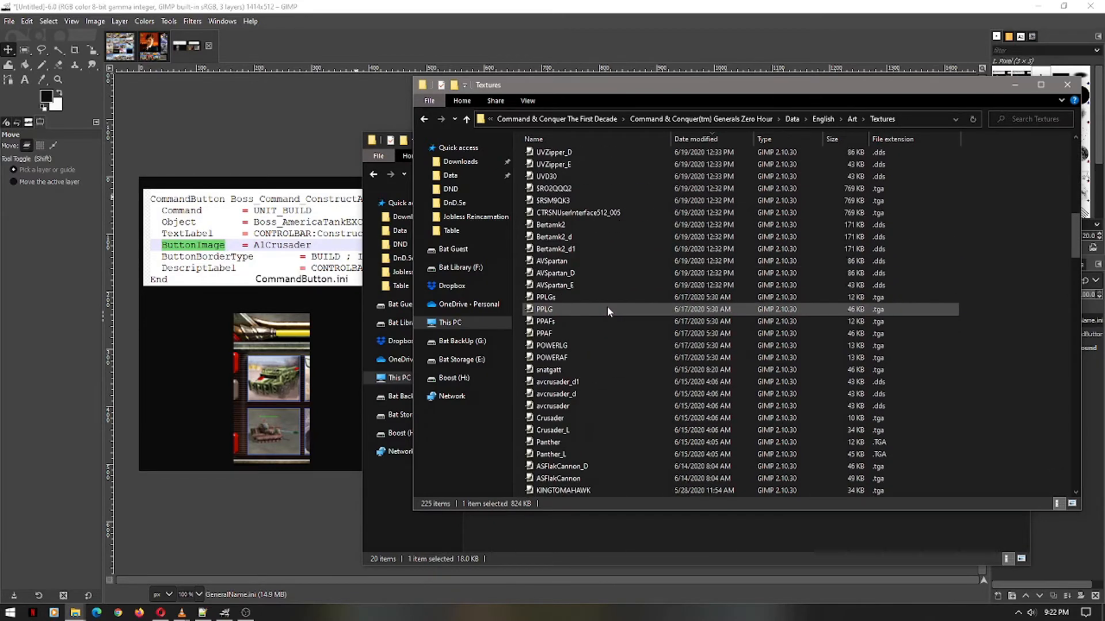
scroll(608, 311, down, 20)
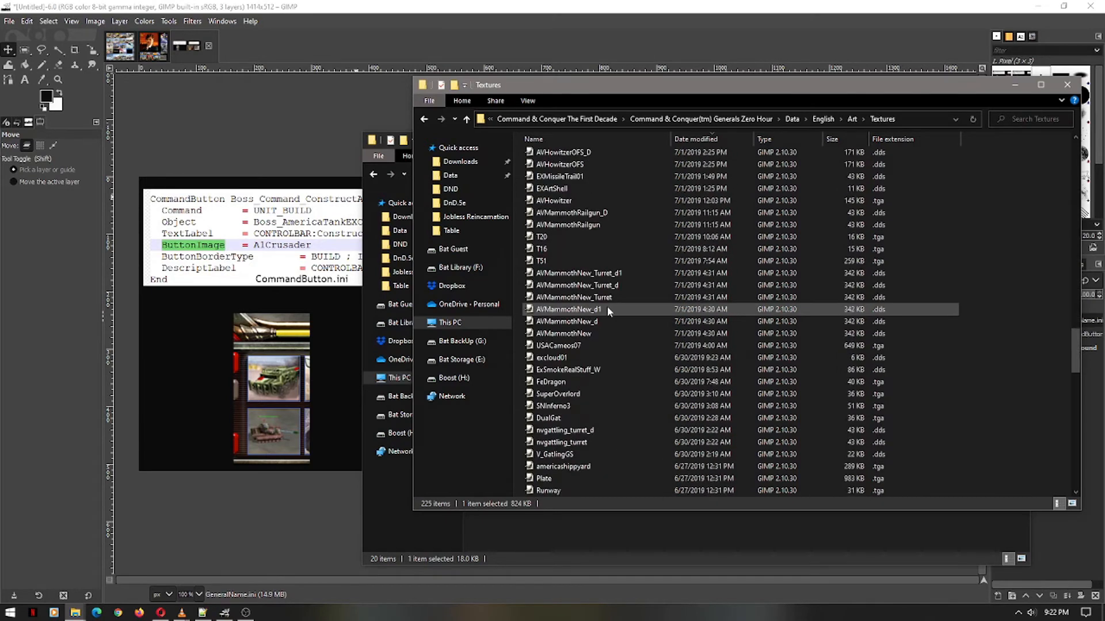
scroll(607, 311, down, 1)
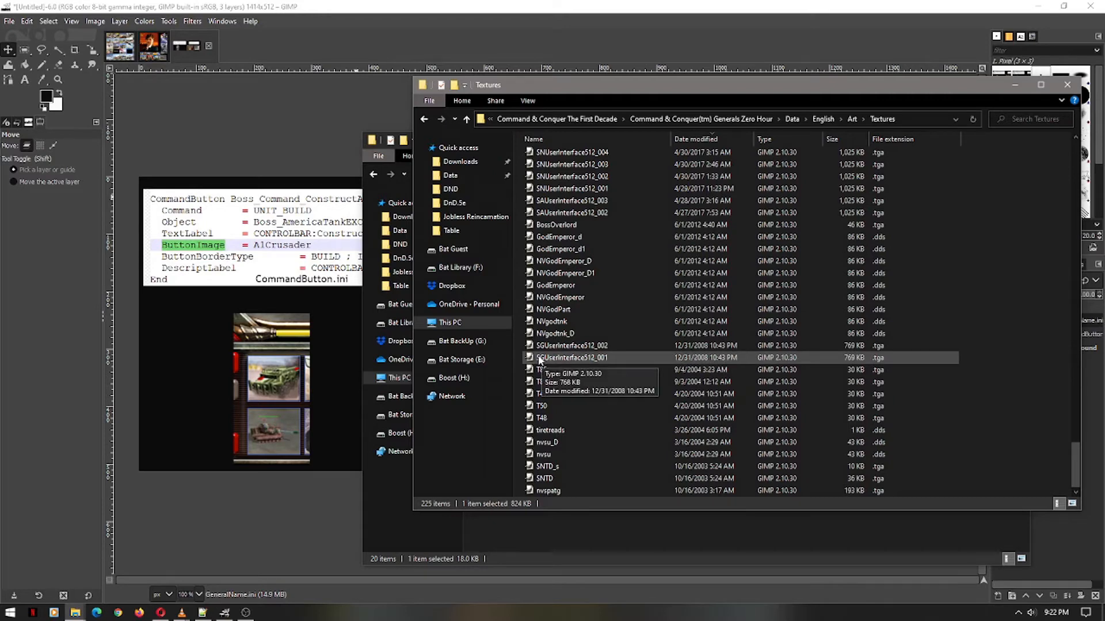
scroll(543, 361, up, 10)
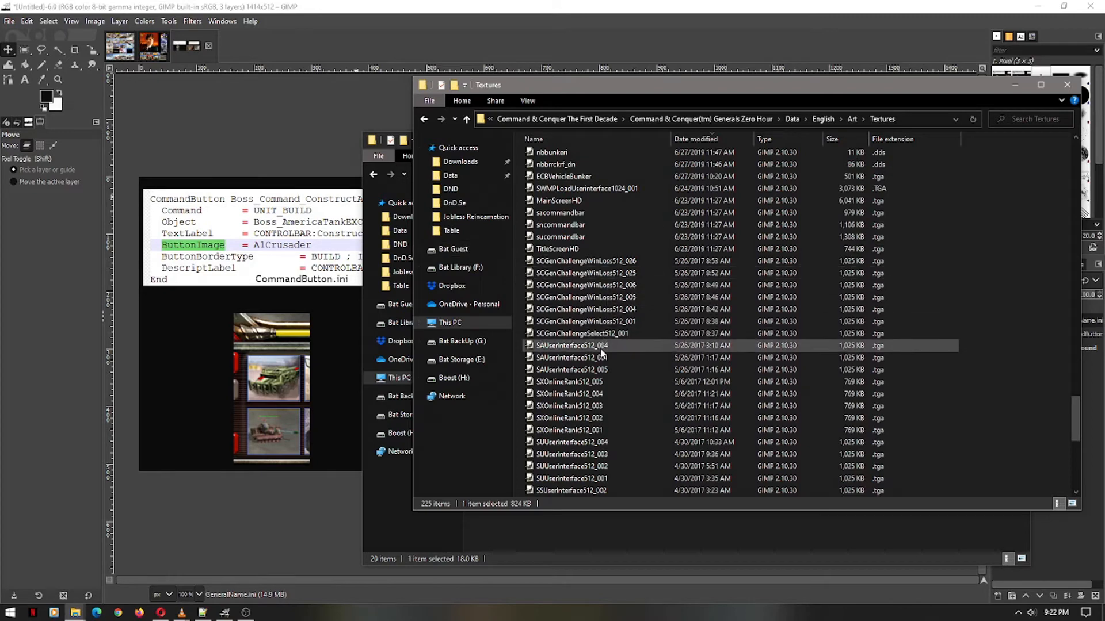
Show the SAUserInterface512_002 texture sheet in GIMP, glancing back at the Textures folder
click(113, 39)
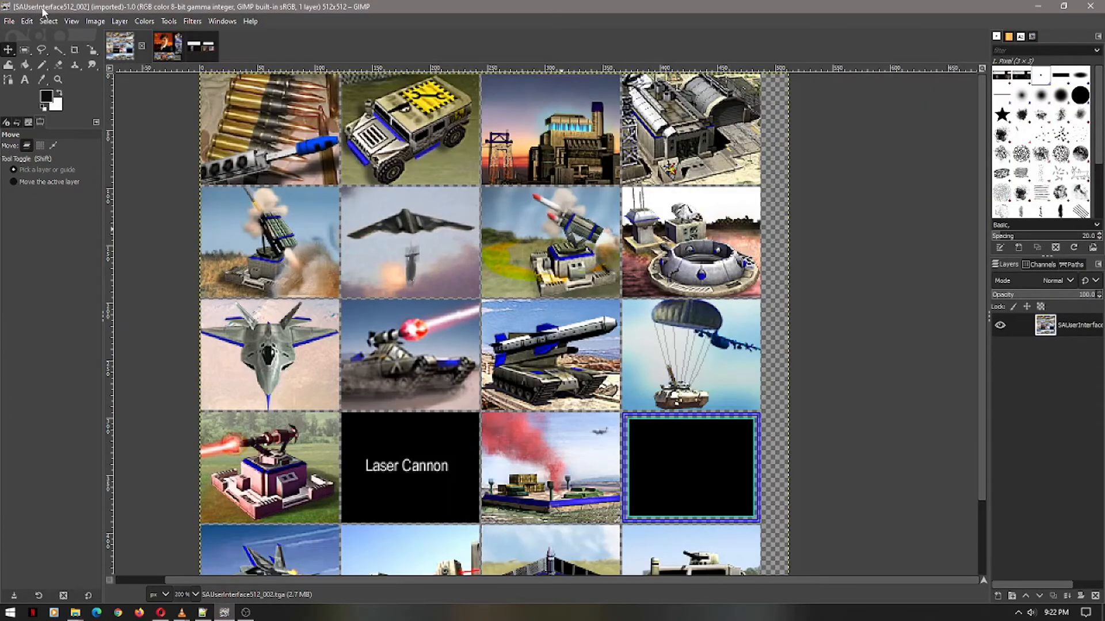
key(alt+Tab)
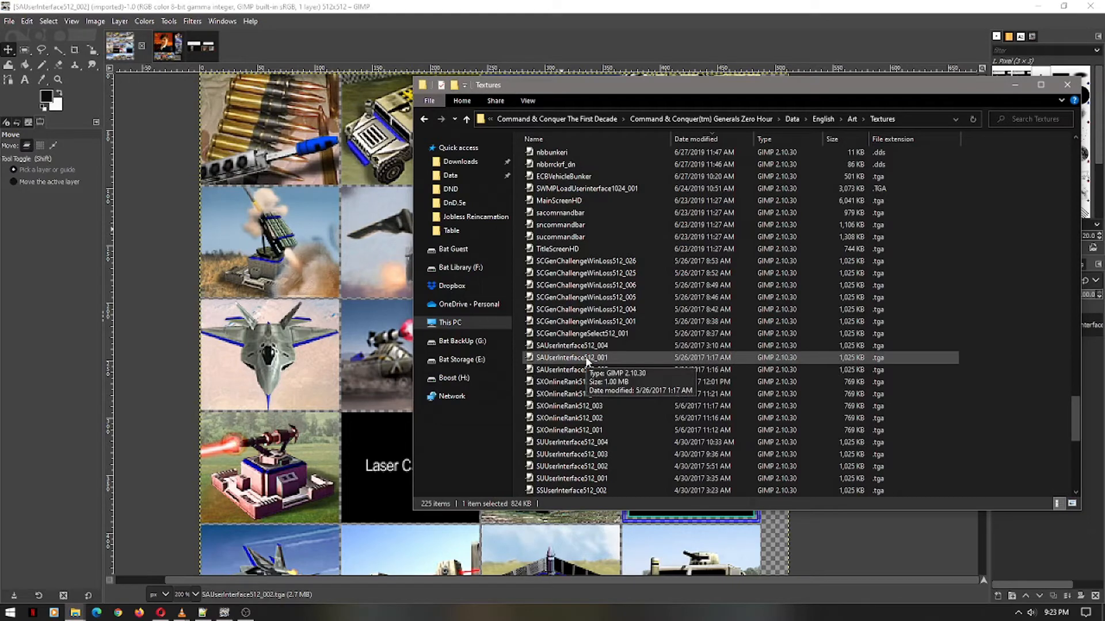
key(alt+Tab)
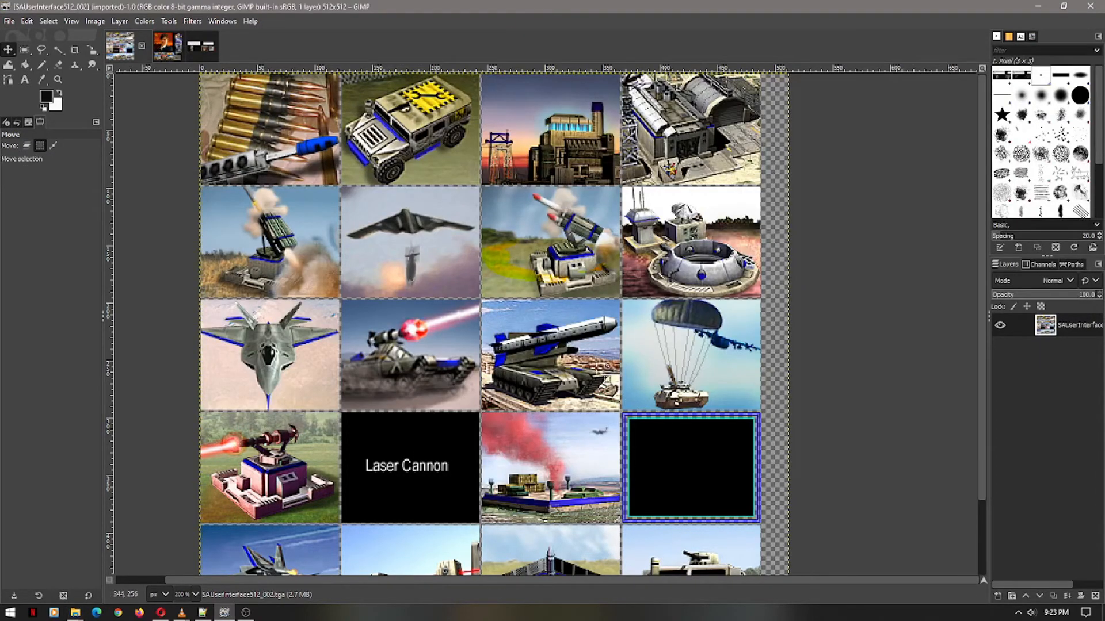
Close SAUserInterface512_002 to reveal the CTRSCGenChallengeWinLoss512_010 sheet's unit thumbnails
click(141, 46)
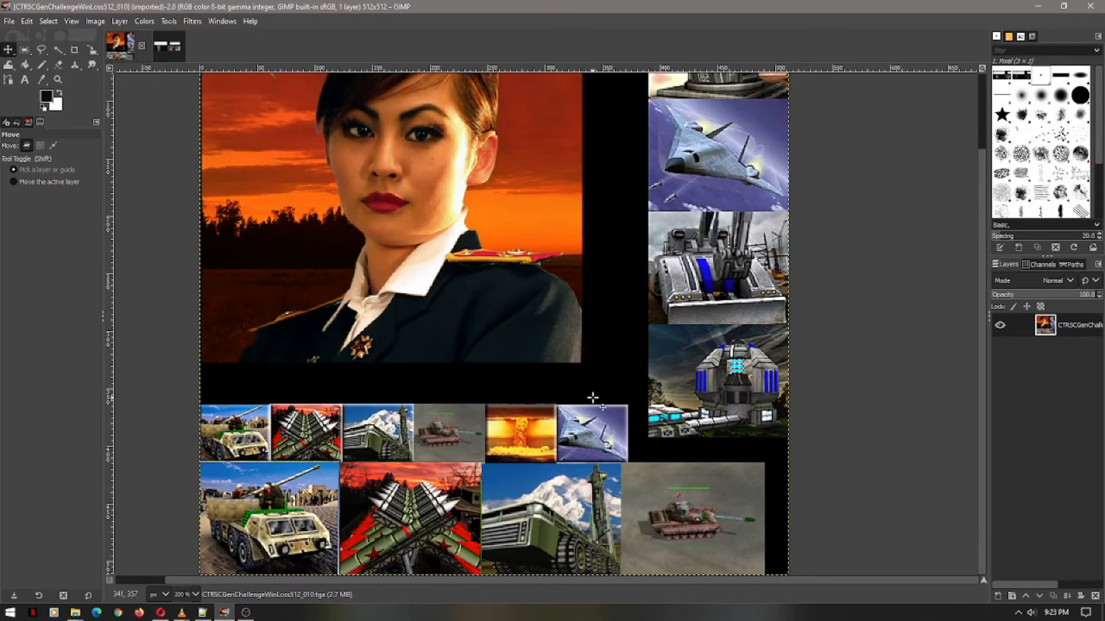
scroll(589, 404, up, 1)
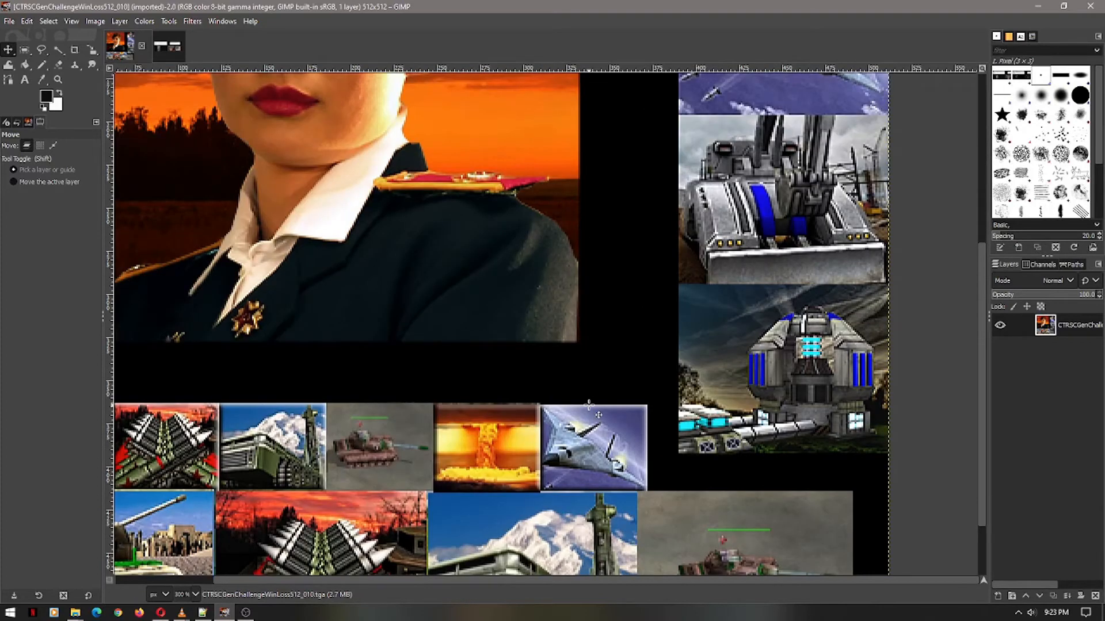
scroll(588, 405, down, 3)
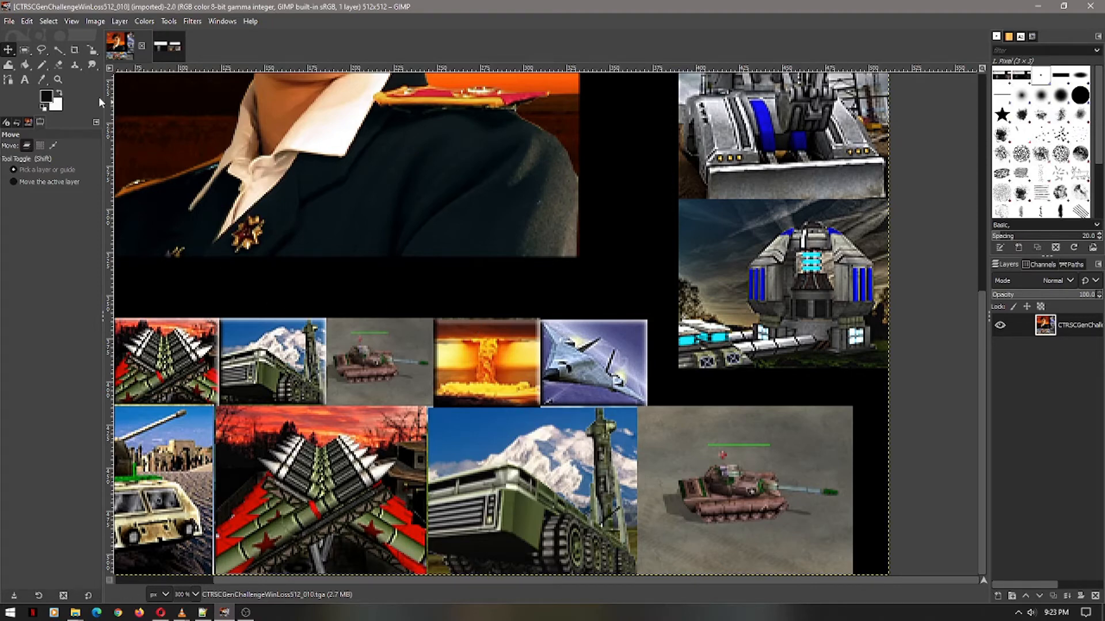
Draw a rectangle selection around the jet thumbnail, then clear it
click(25, 50)
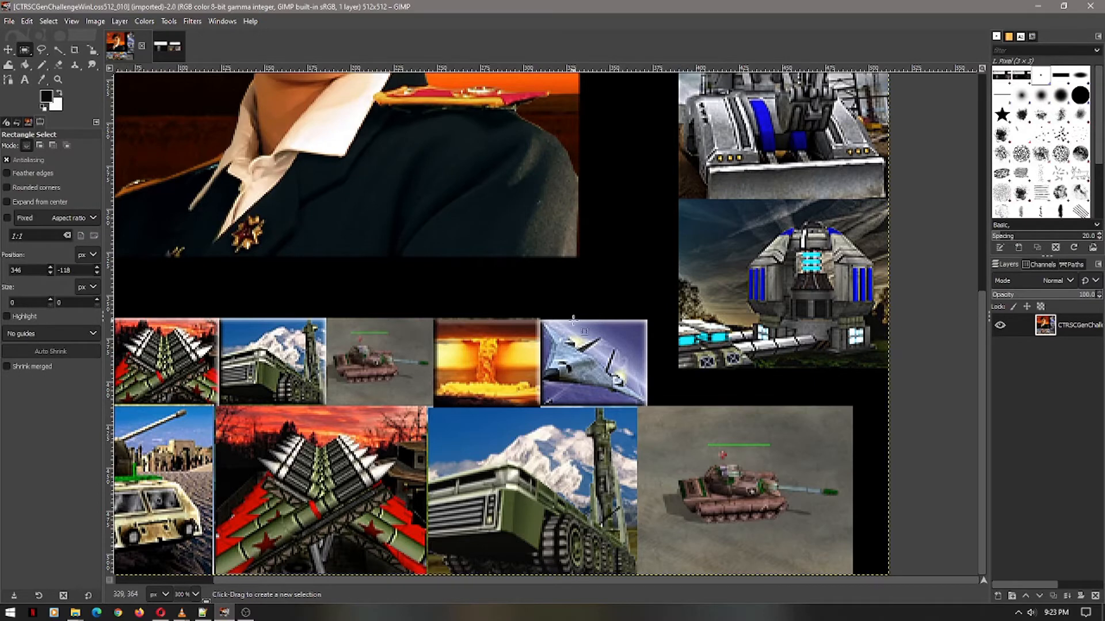
drag(540, 319, 650, 410)
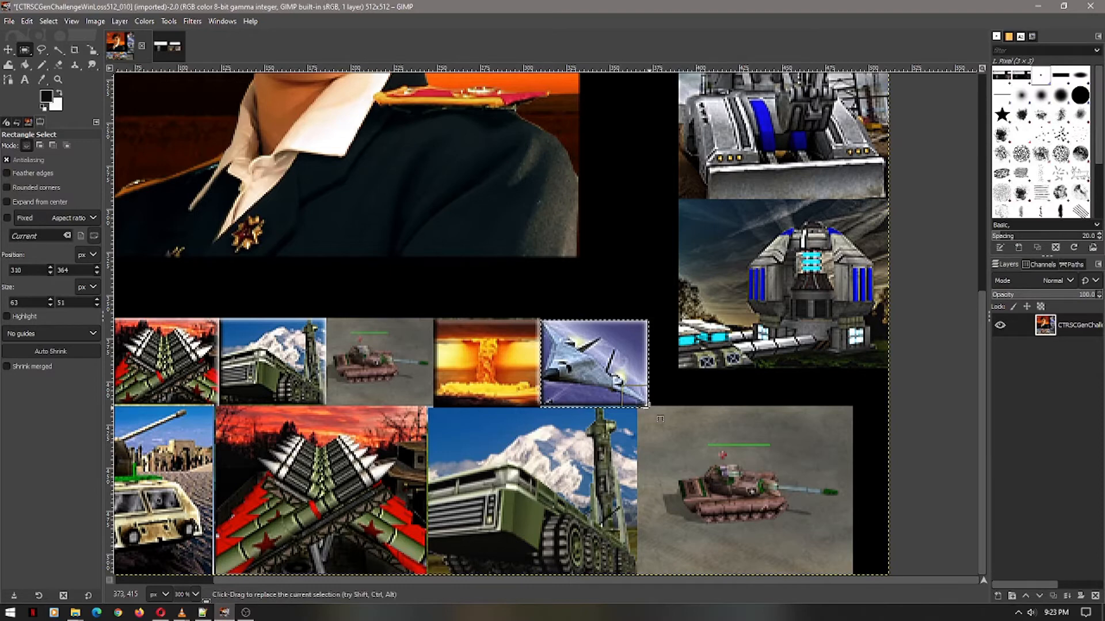
click(590, 364)
click(643, 407)
Select the large tank tile as a 124×97 rectangle at position 367, 414
drag(639, 405, 852, 574)
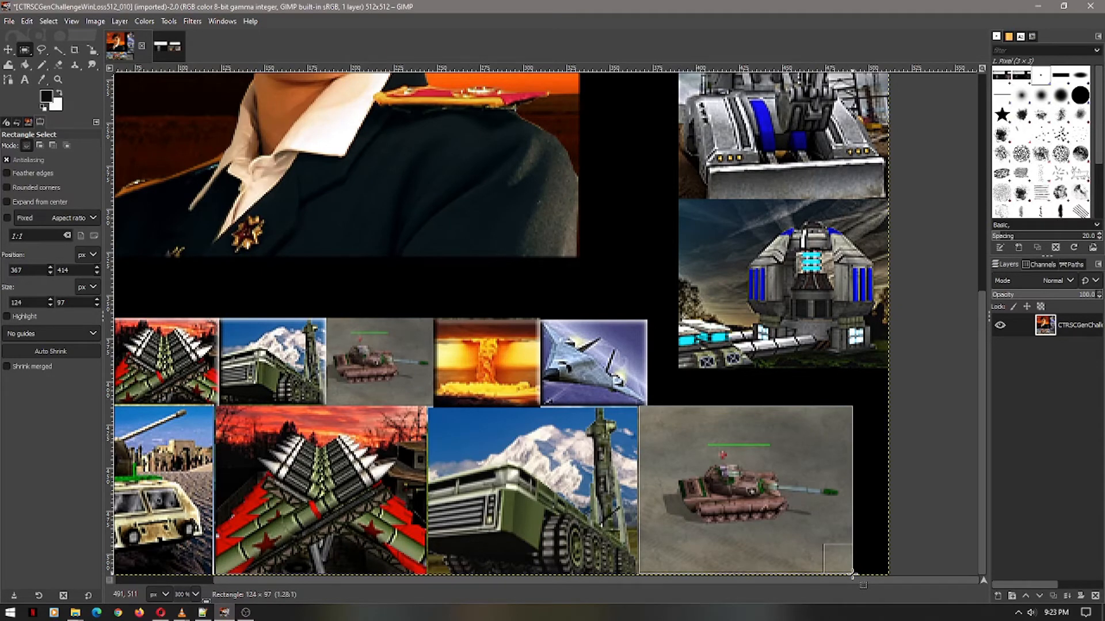
drag(854, 574, 853, 574)
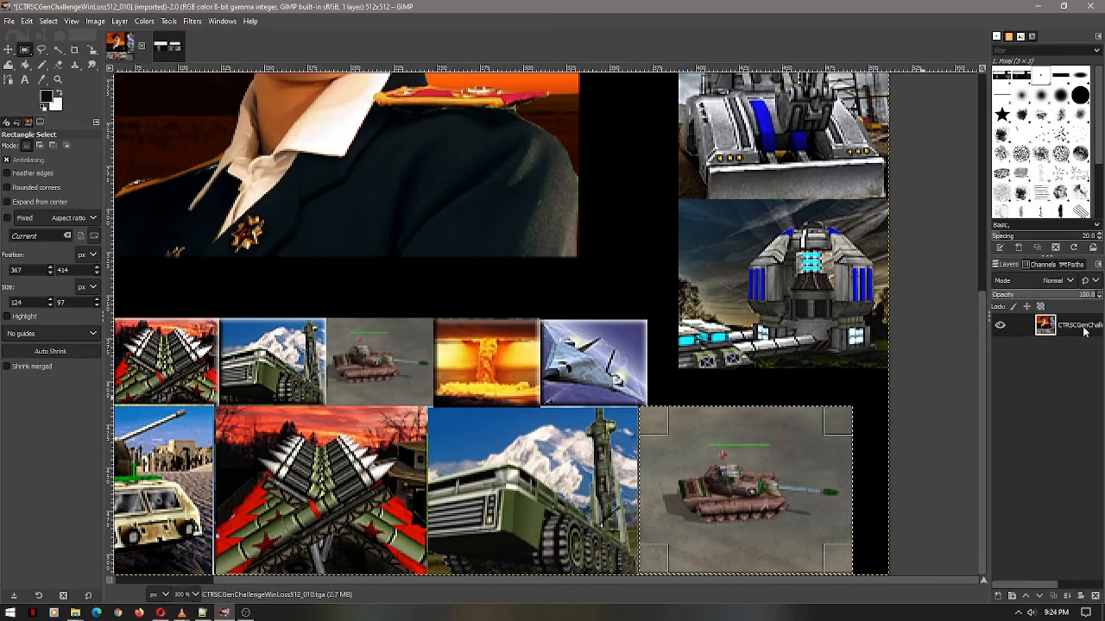
drag(985, 347, 980, 231)
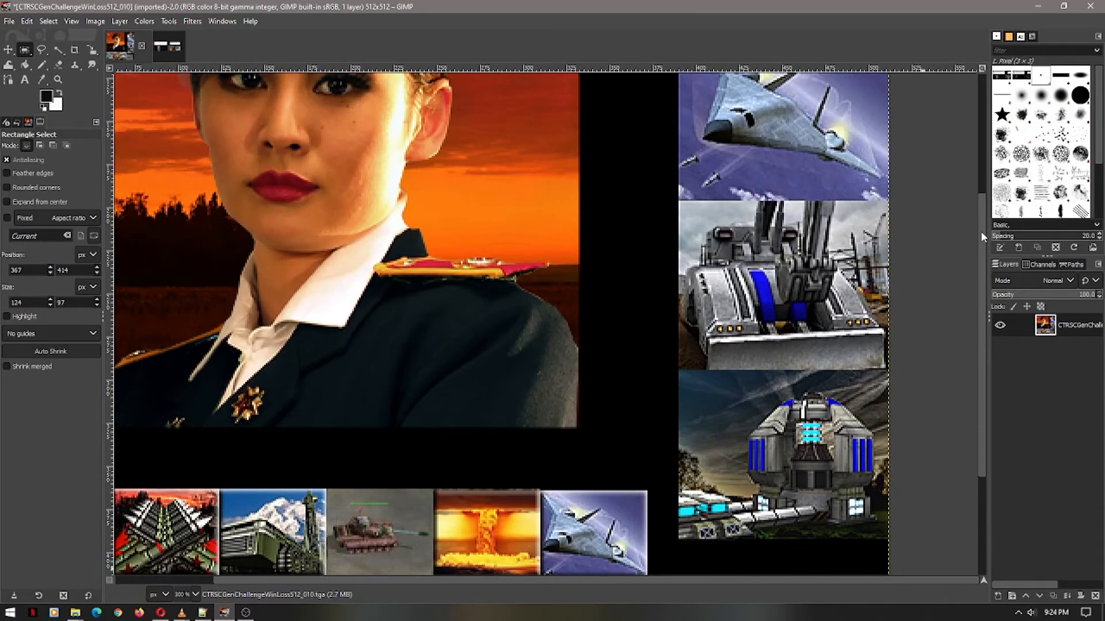
drag(982, 292, 973, 175)
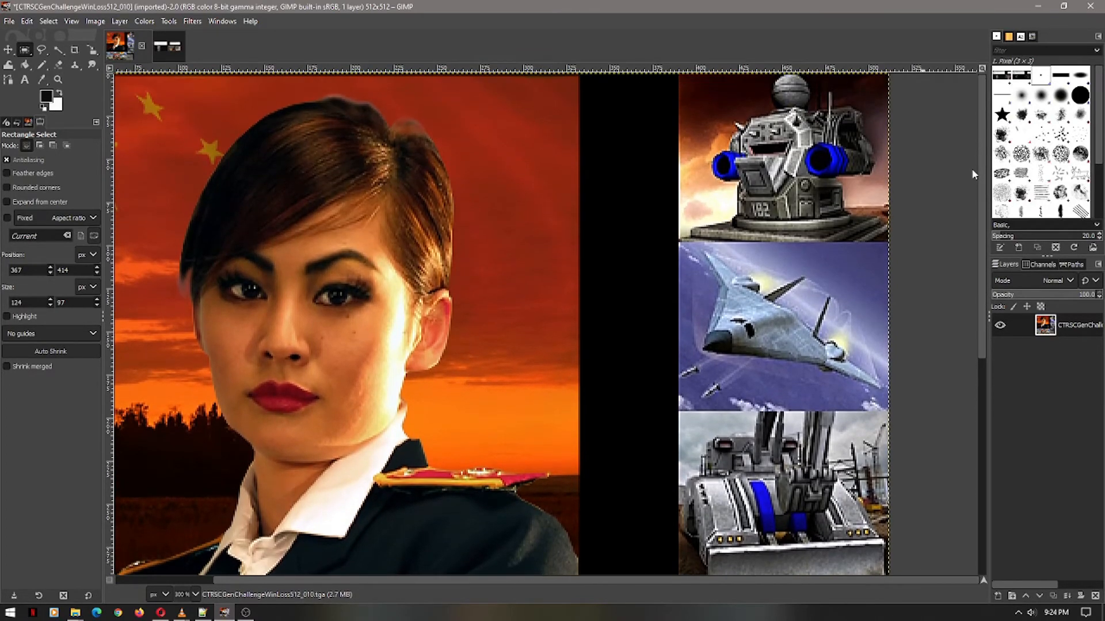
drag(980, 185, 1009, 401)
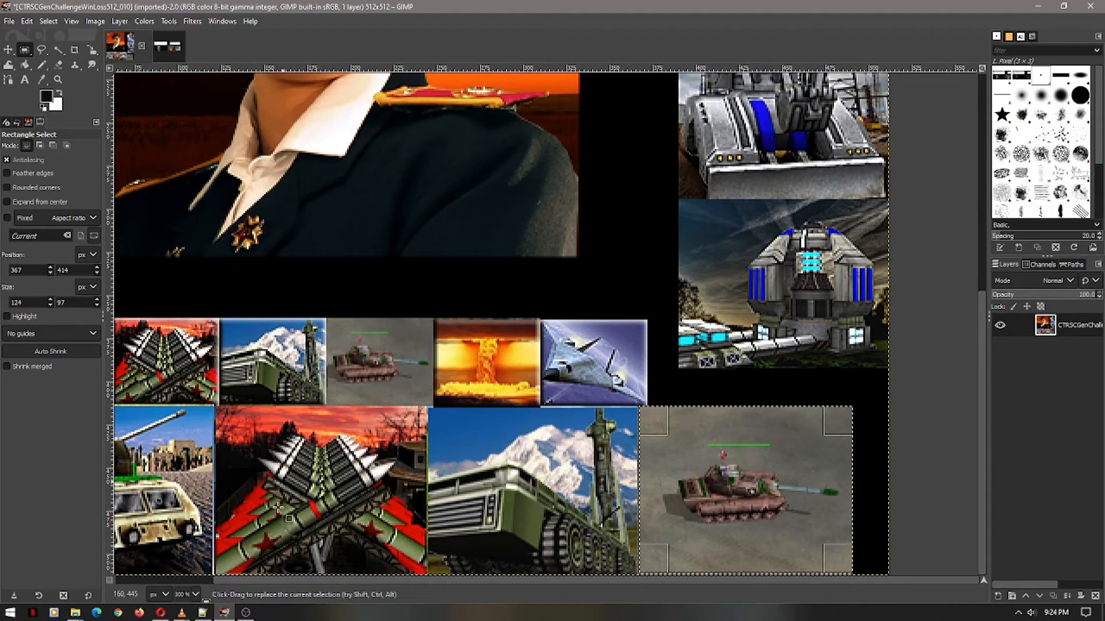
click(75, 612)
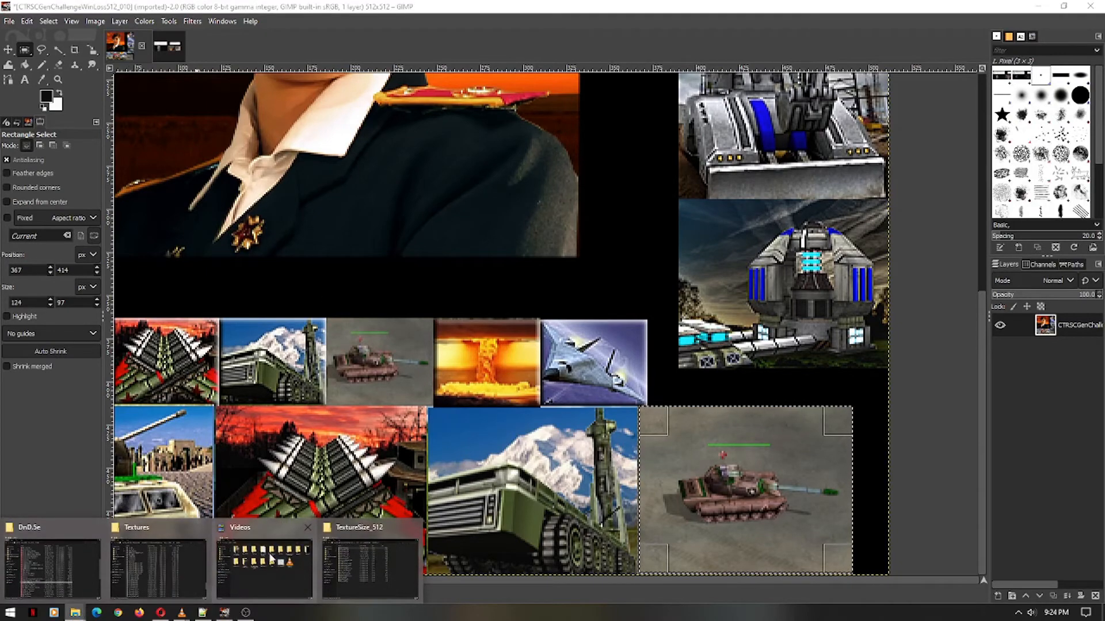
click(156, 558)
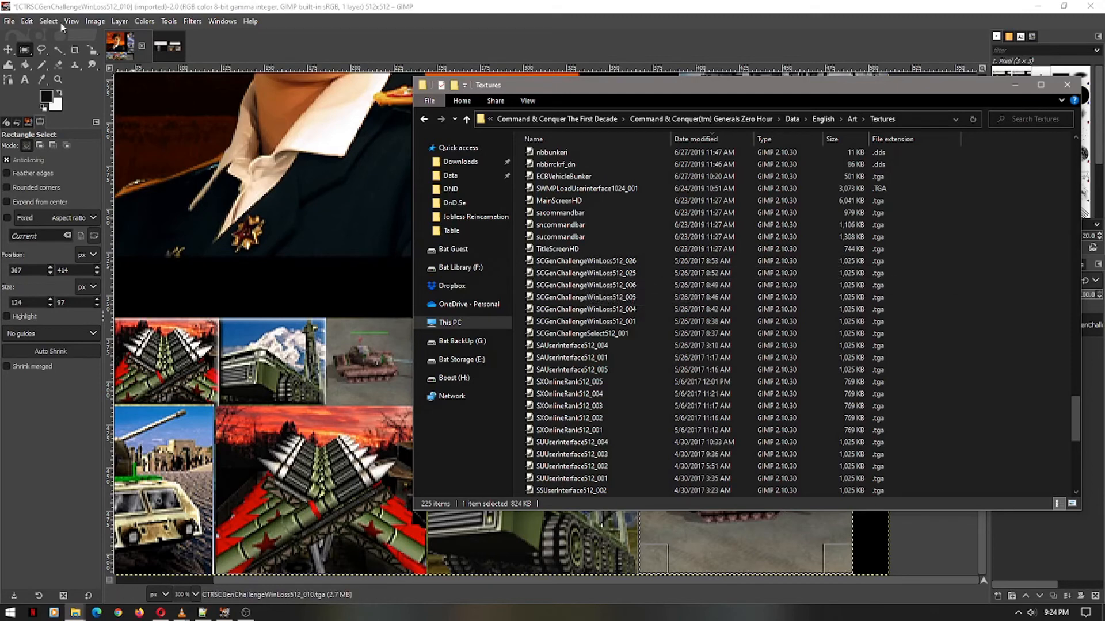
click(606, 315)
key(Home)
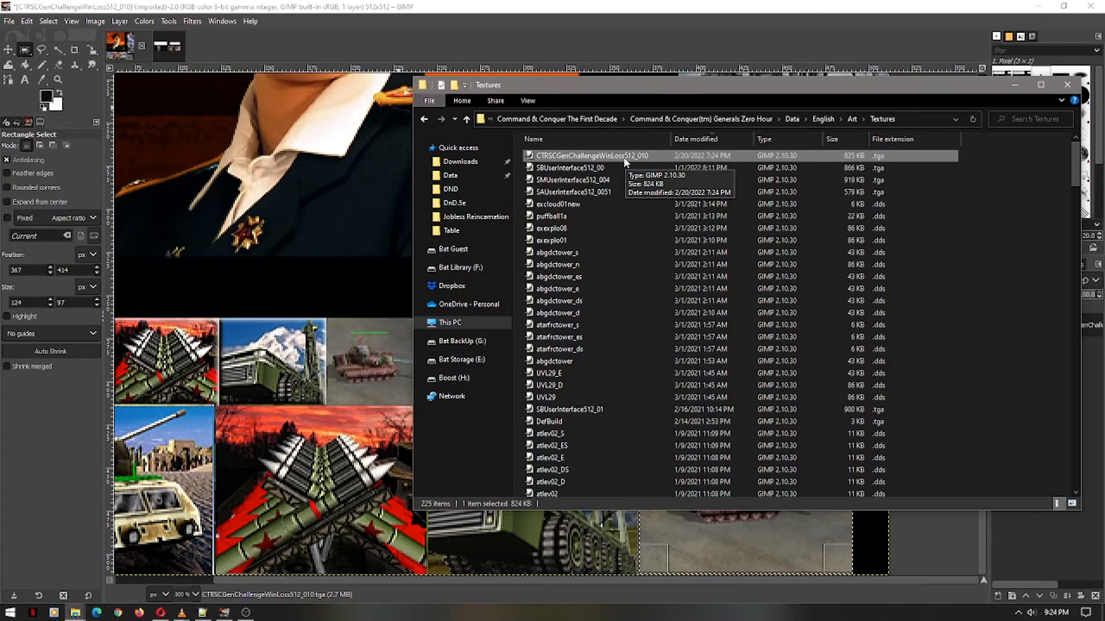
key(alt+Tab)
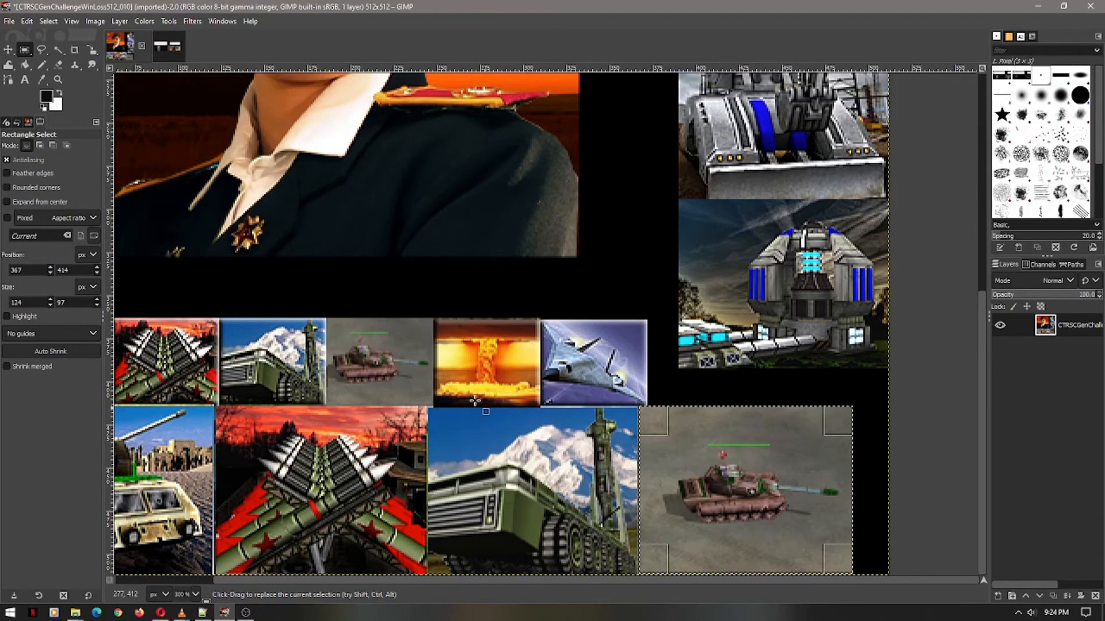
Show SBUserInterface512.ini in Notepad++ at the AlCrusader MappedImage entries
click(203, 613)
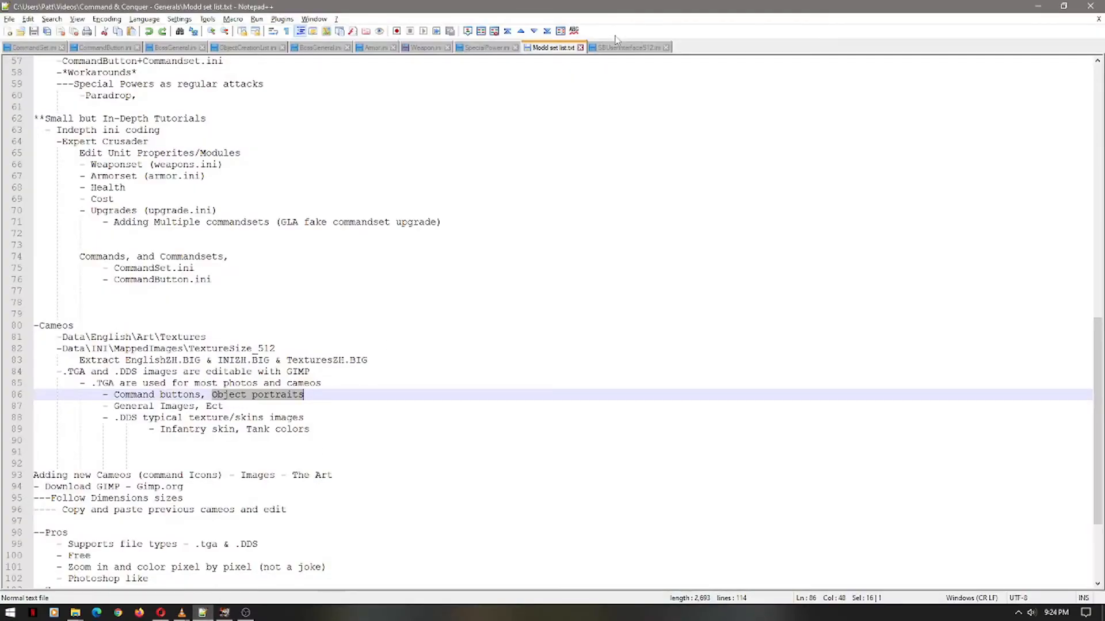
click(603, 49)
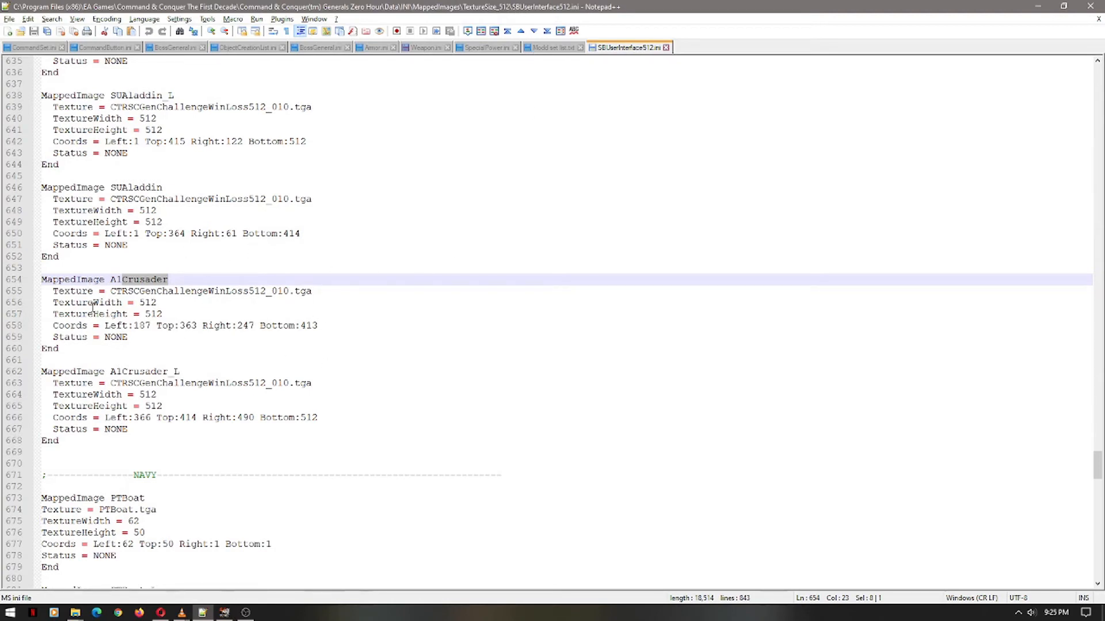
Select the SUAladdin_L entry block, then mark the AlCrusader_L name
scroll(93, 283, up, 2)
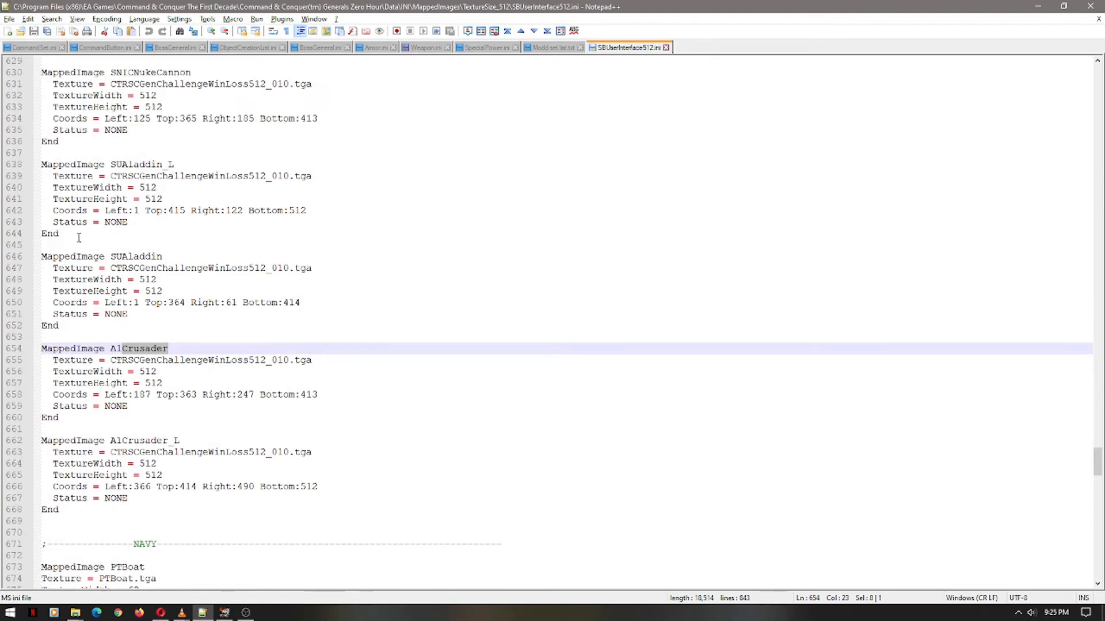
scroll(119, 131, up, 2)
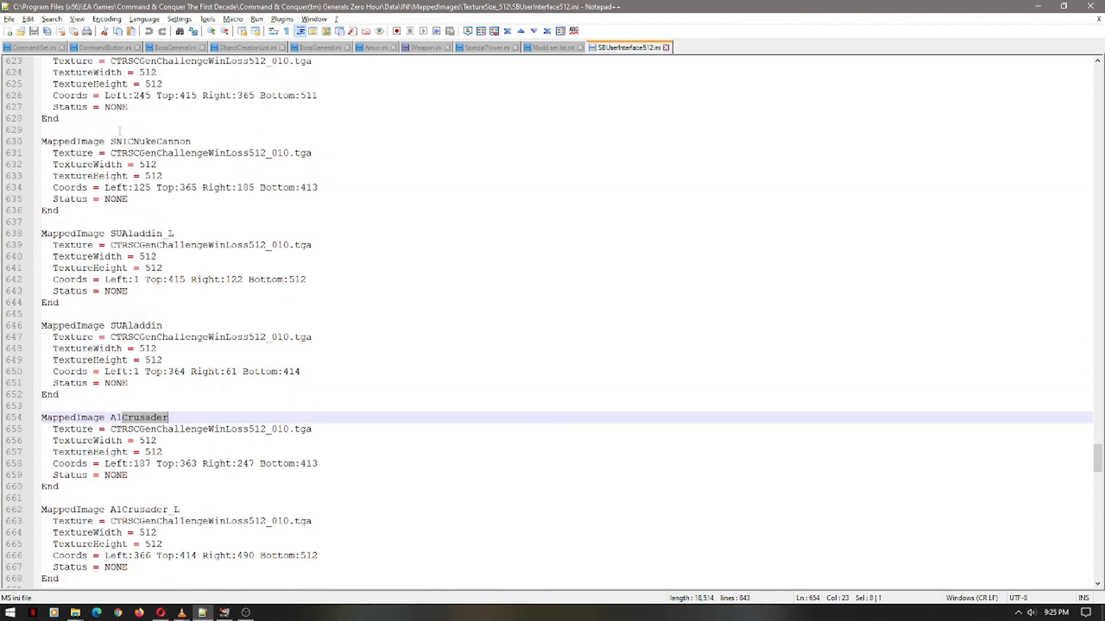
drag(75, 305, 44, 239)
scroll(108, 328, down, 2)
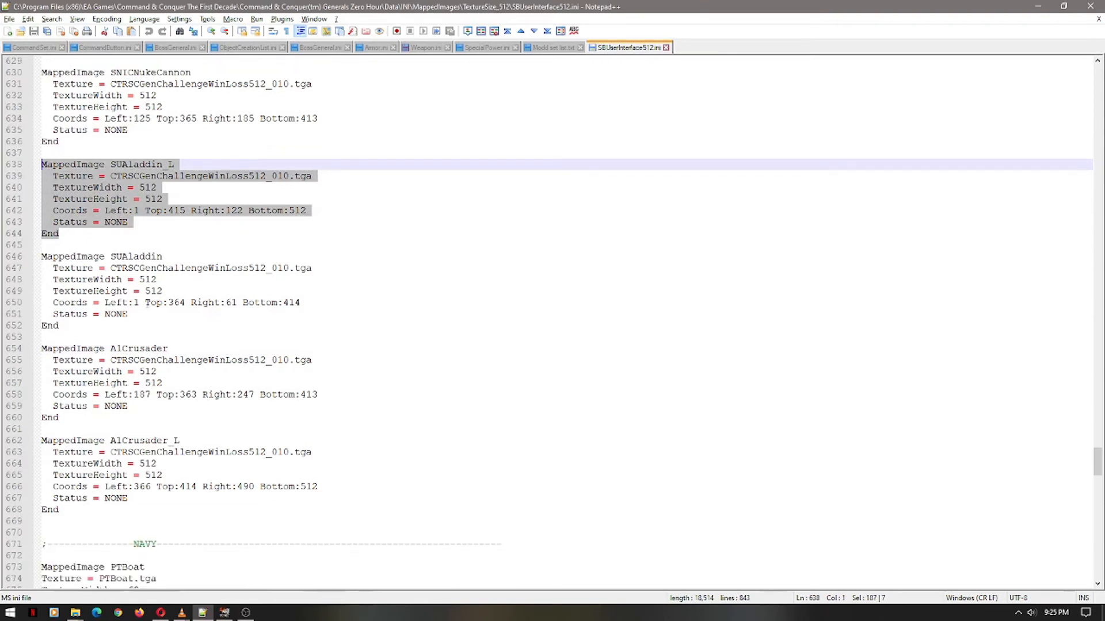
scroll(164, 334, down, 2)
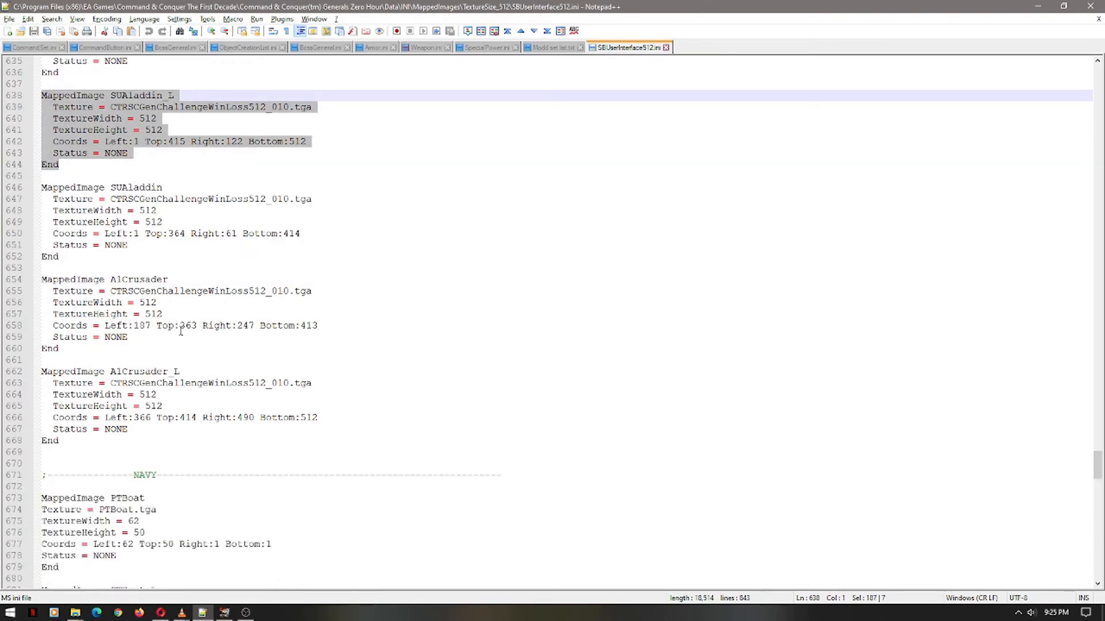
double_click(161, 371)
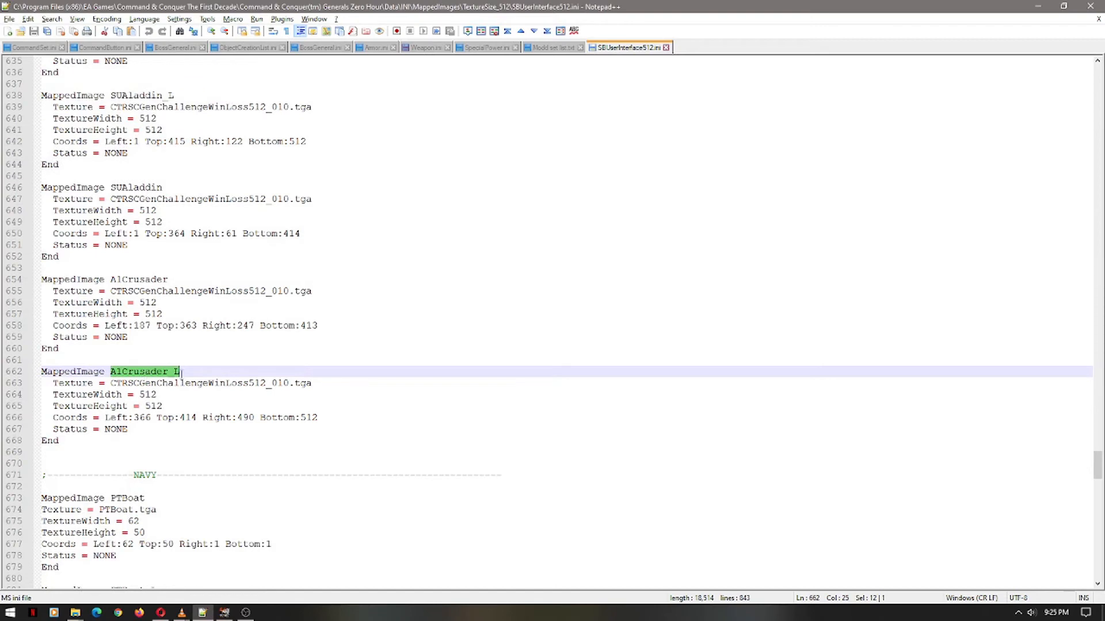
click(181, 372)
drag(180, 372, 166, 373)
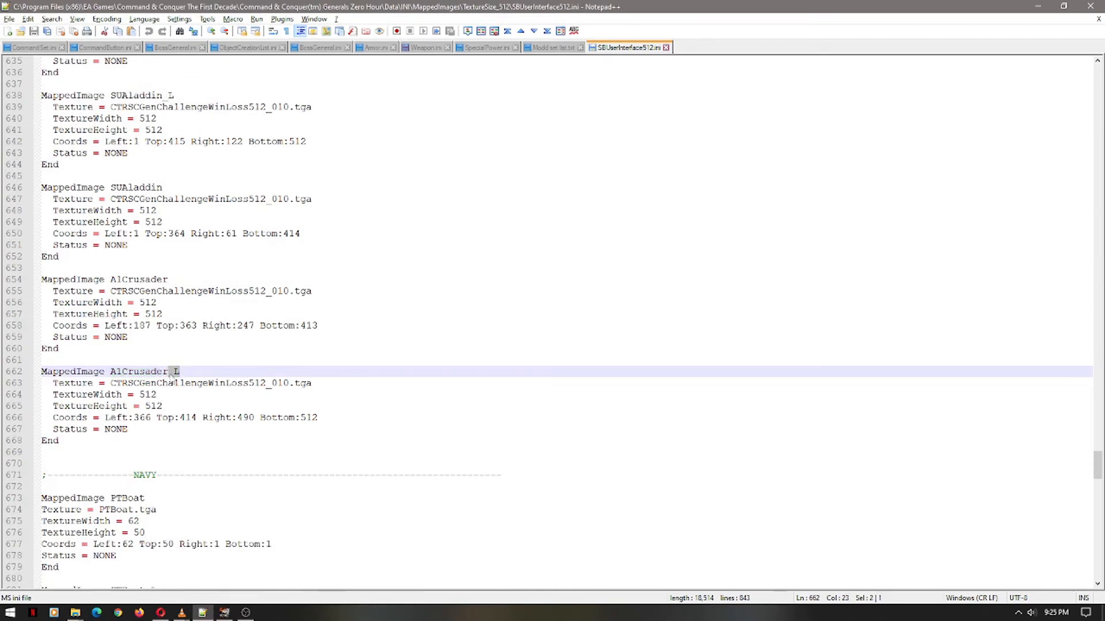
Highlight the AlCrusader name, its 512 texture width and Left coordinate 187
double_click(165, 280)
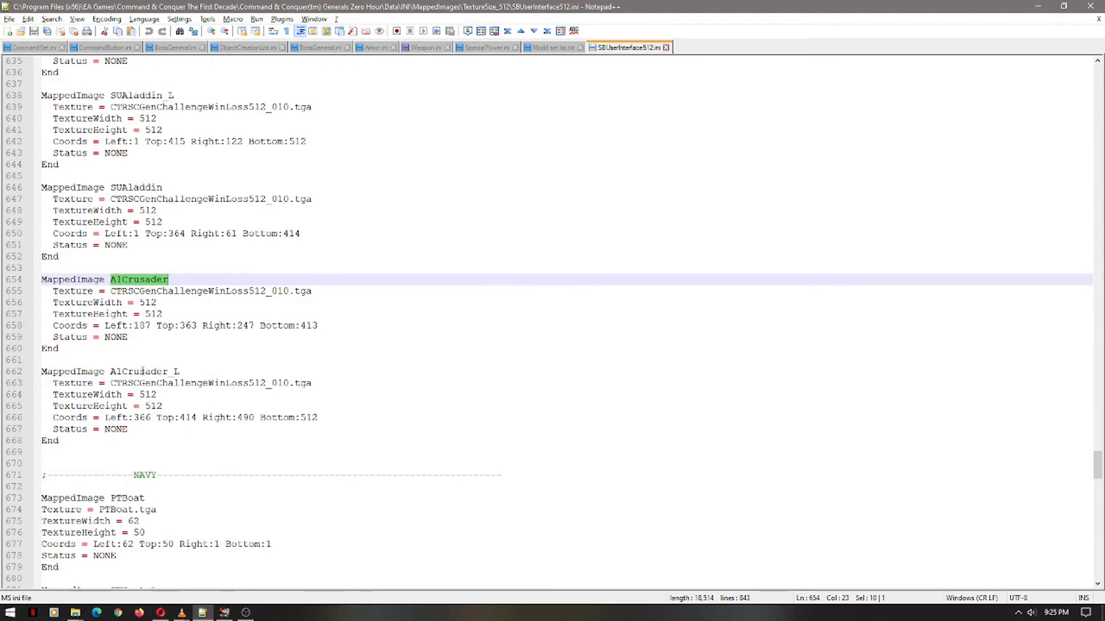
click(146, 302)
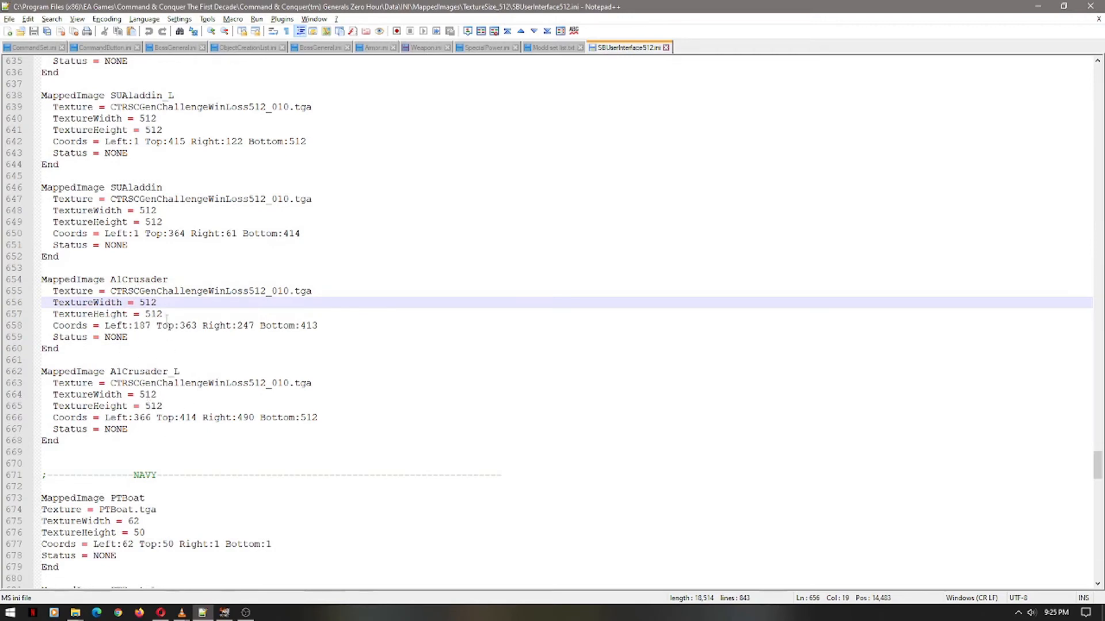
double_click(143, 302)
click(155, 314)
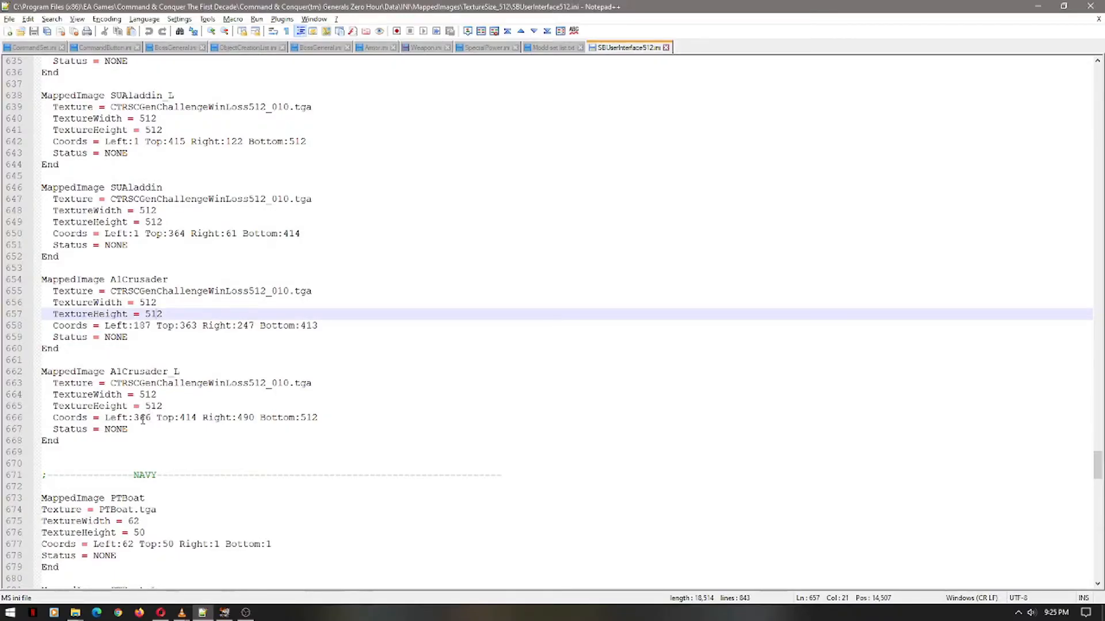
double_click(142, 325)
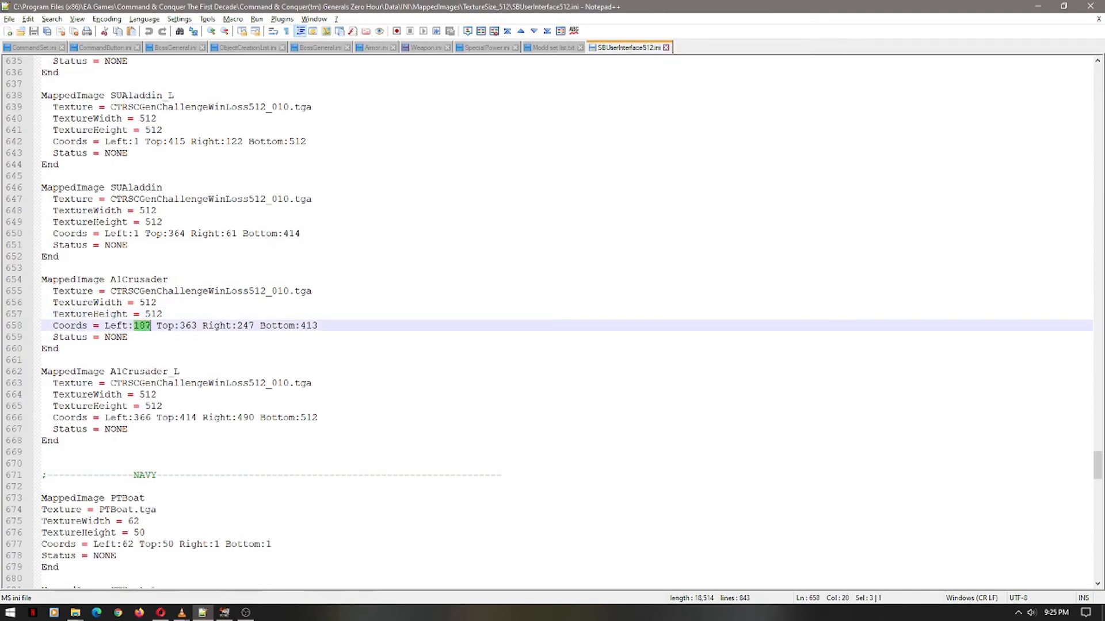
click(226, 612)
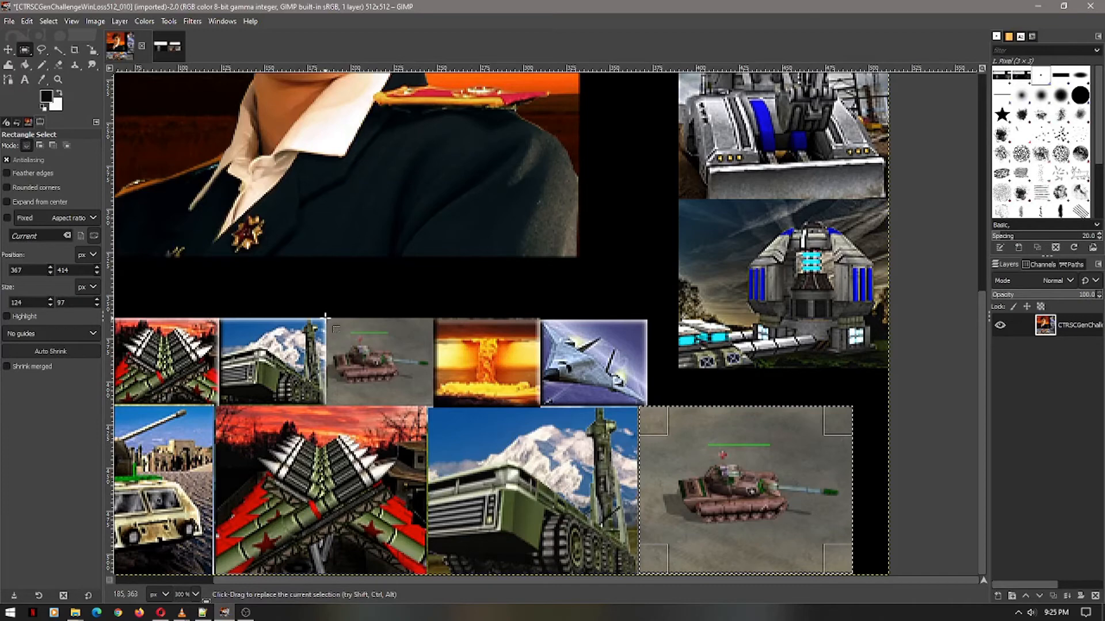
Select the small tank tile as a 62×51 rectangle at 186,363, then return to the INI file
drag(326, 318, 434, 407)
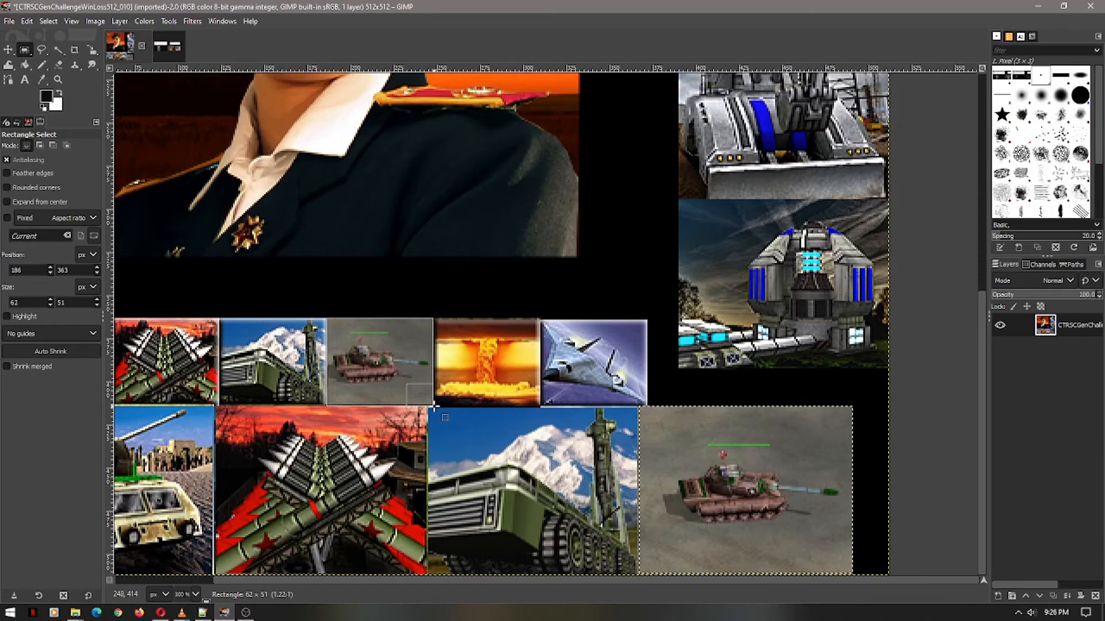
drag(434, 406, 434, 406)
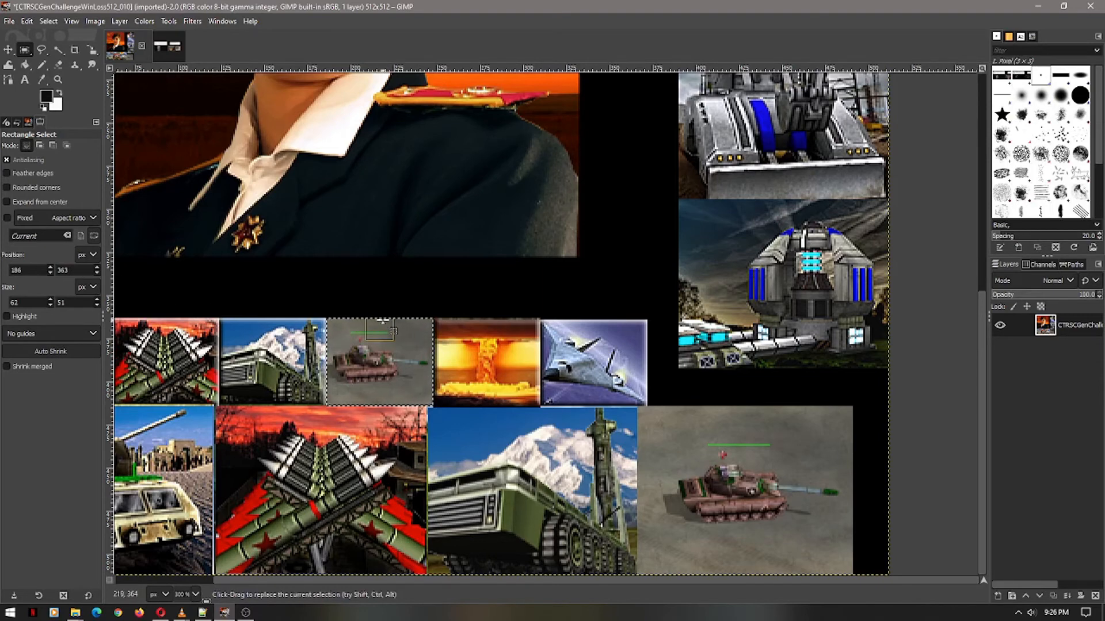
key(alt+Tab)
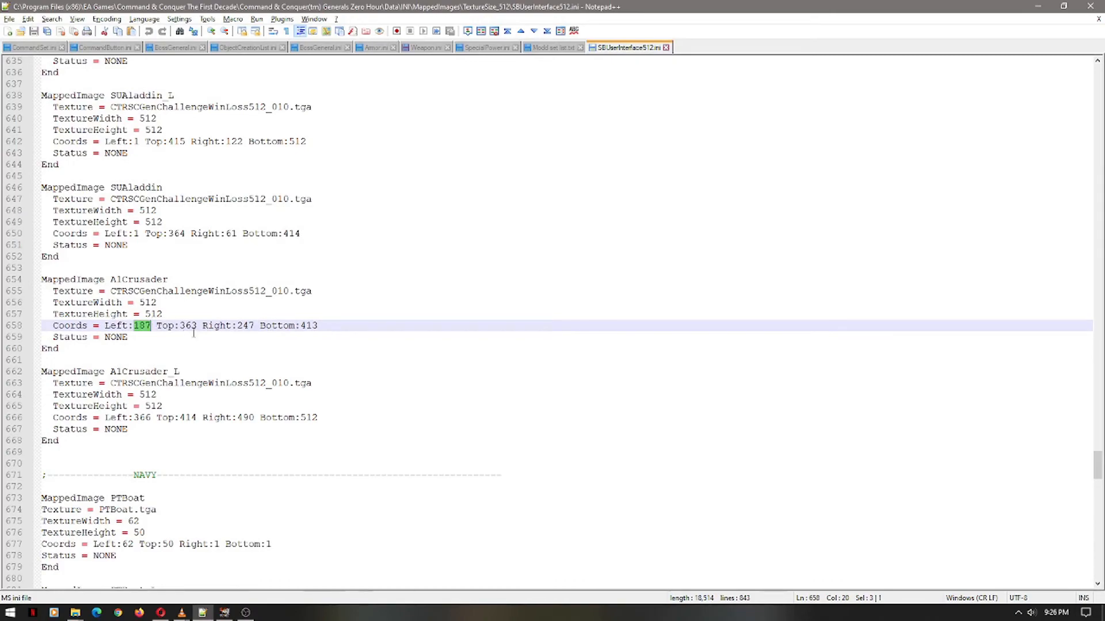
Compare the tank tile's 62×51 selection at 186,363 with AlCrusader's Coords Left 187, Top 363
key(alt+Tab)
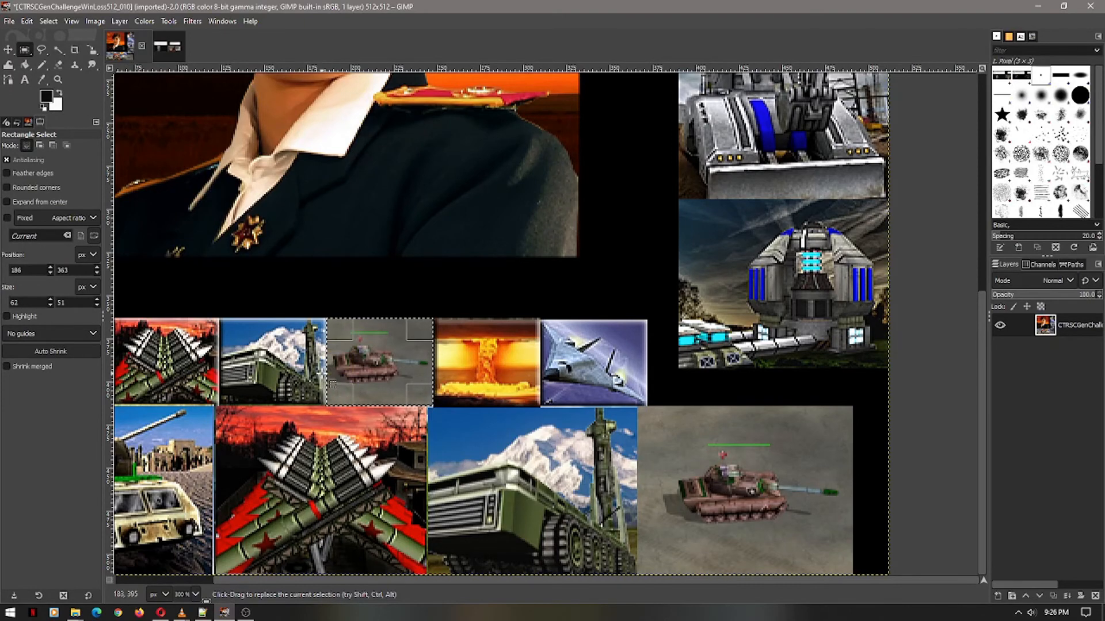
scroll(313, 380, up, 7)
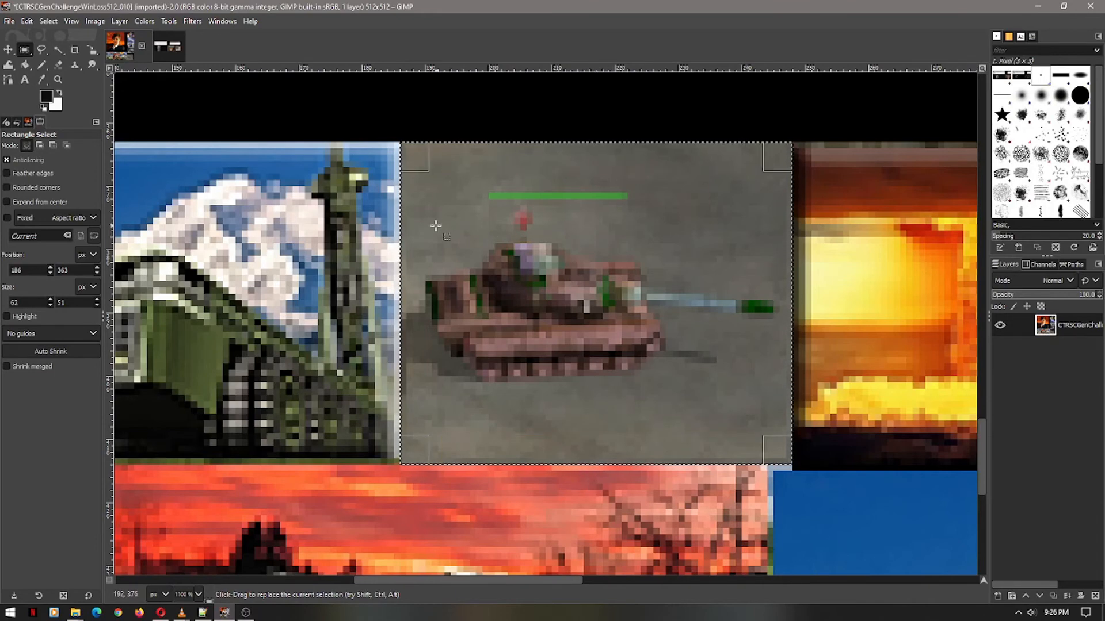
scroll(643, 310, down, 4)
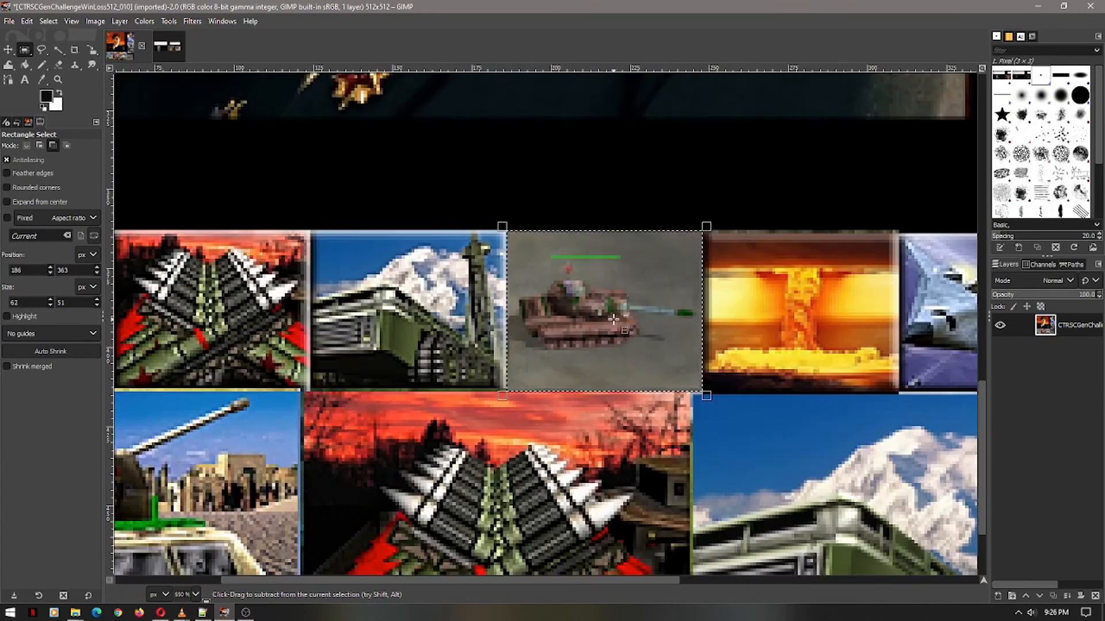
drag(482, 579, 571, 581)
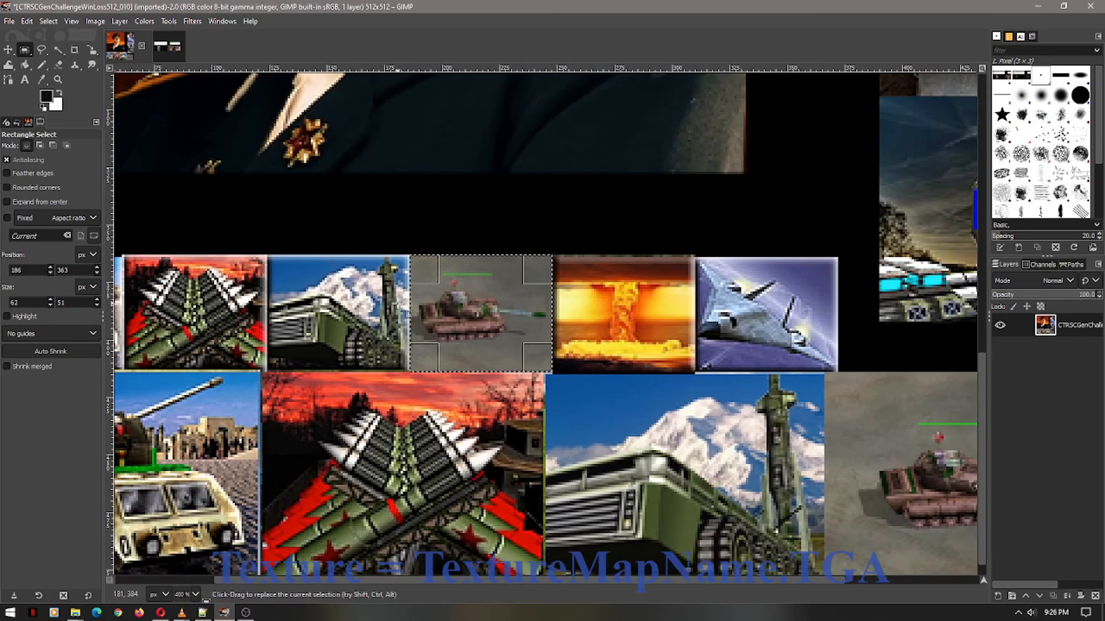
key(alt+Tab)
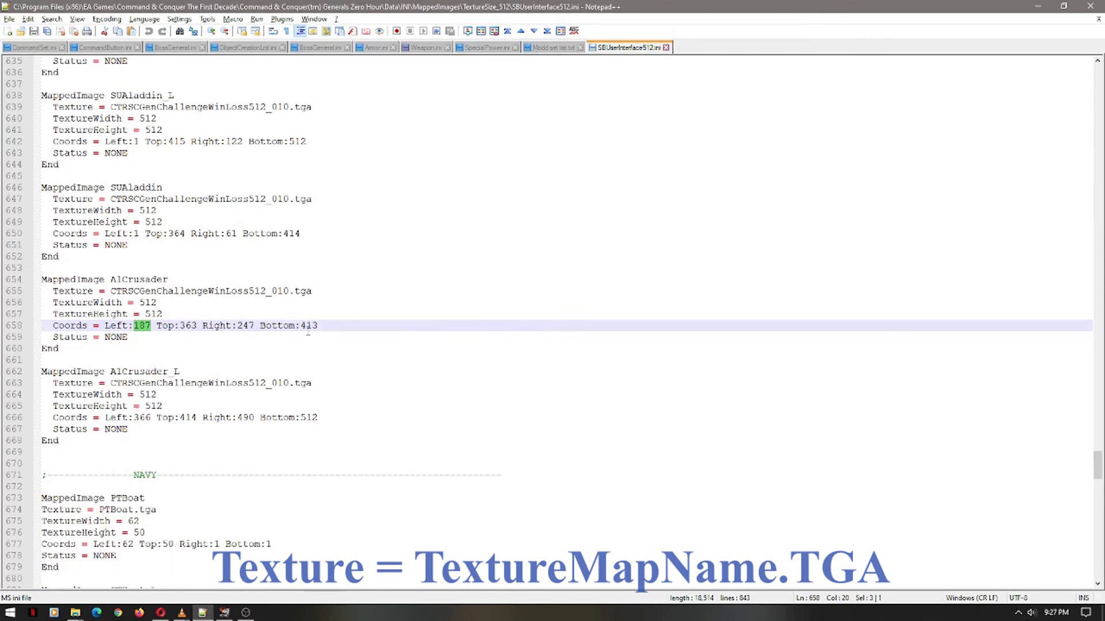
key(alt+Tab)
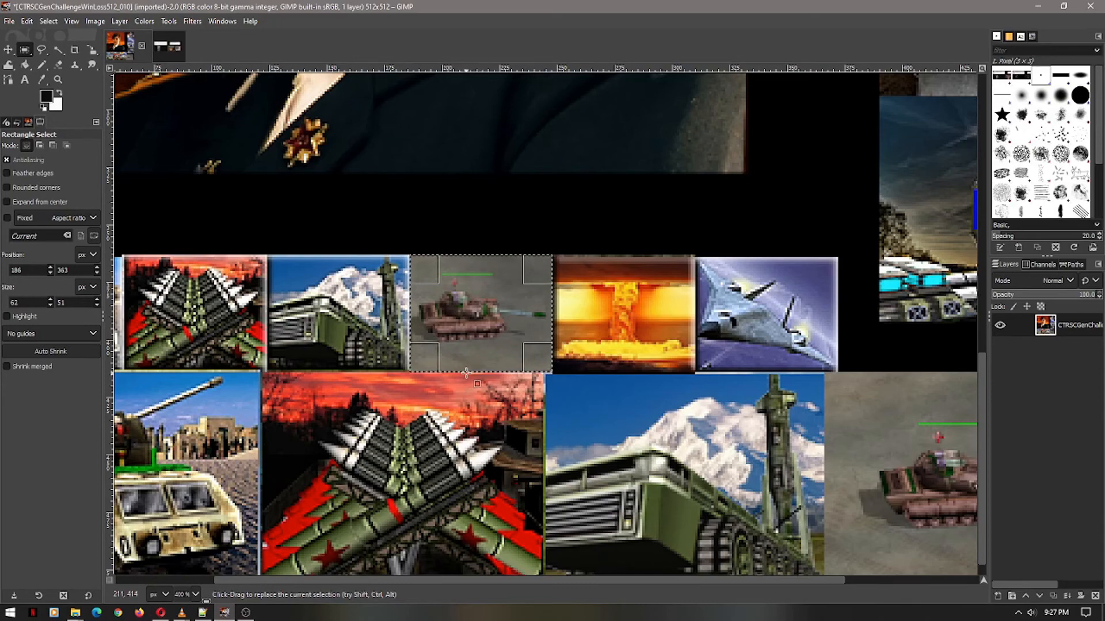
key(alt+Tab)
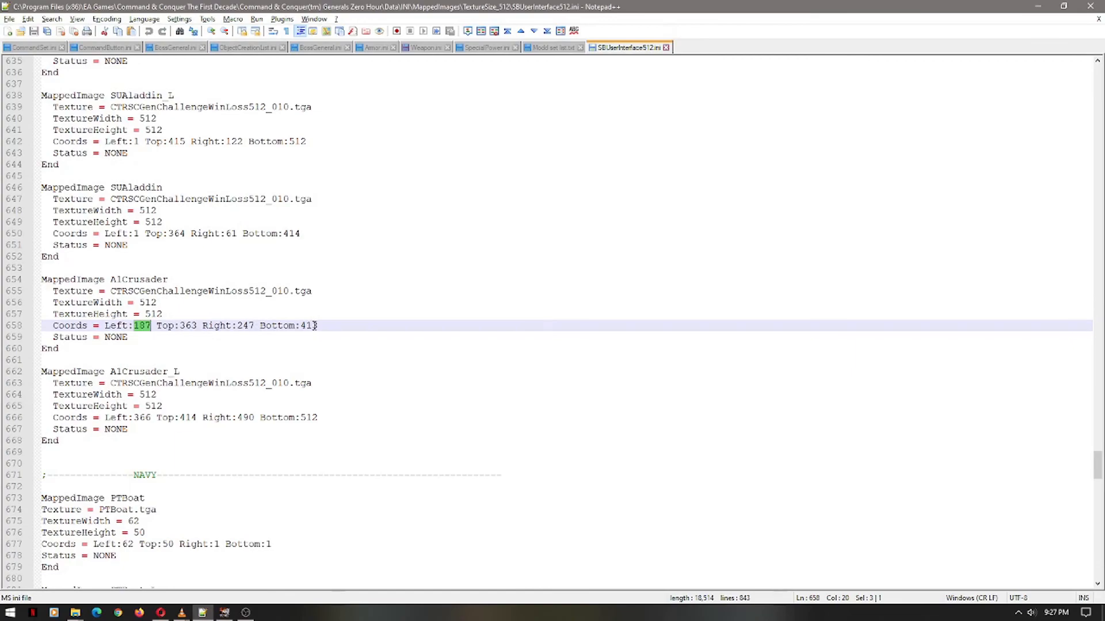
key(alt+Tab)
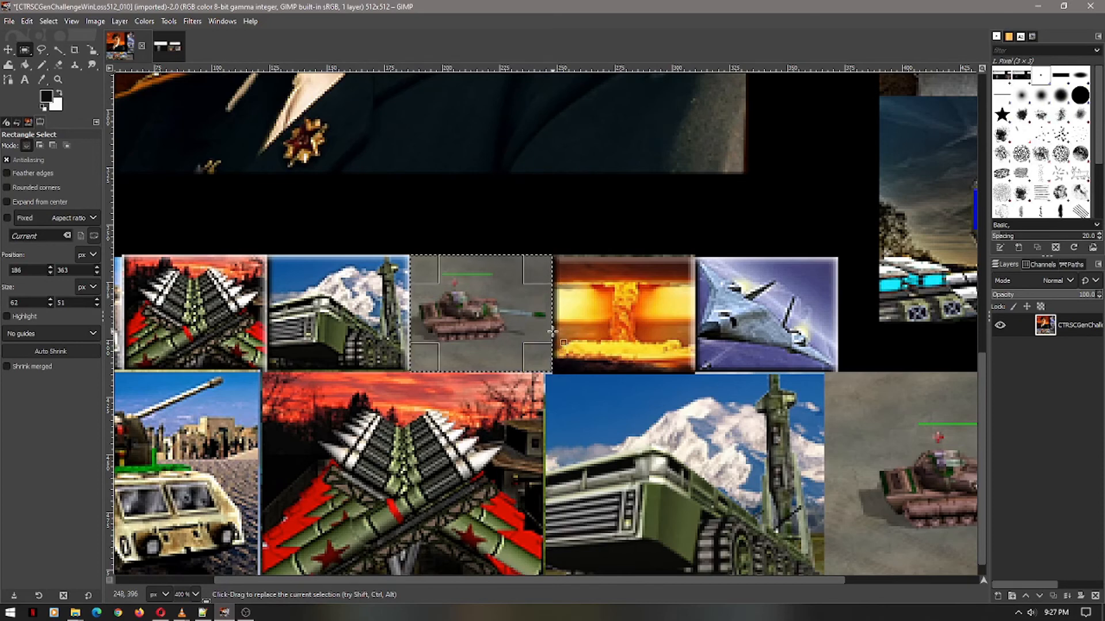
key(alt+Tab)
double_click(249, 327)
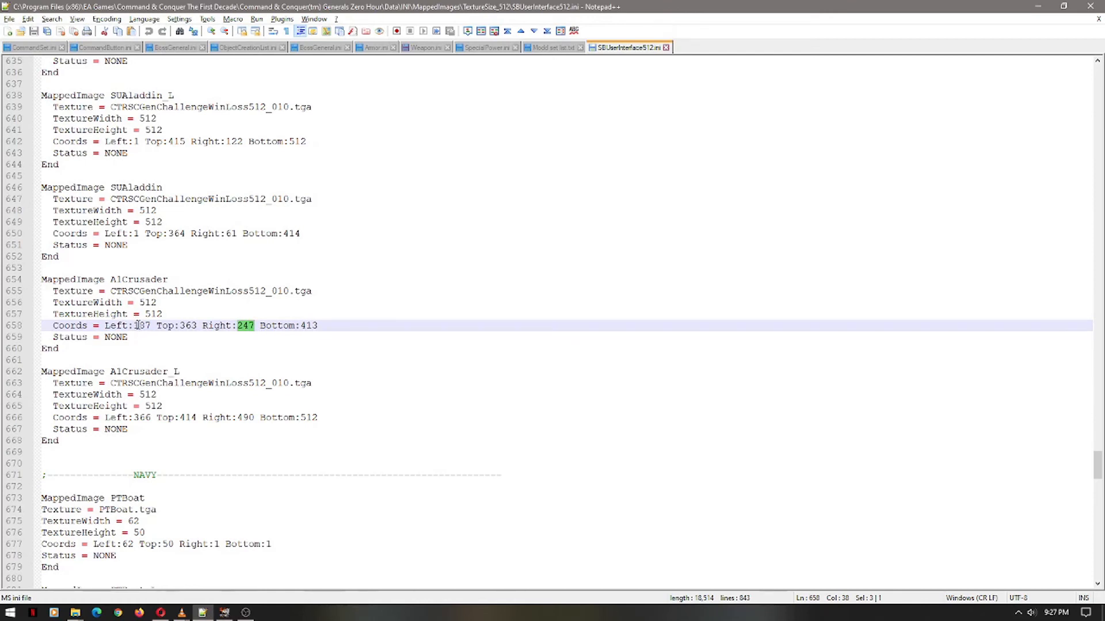
drag(134, 325, 334, 331)
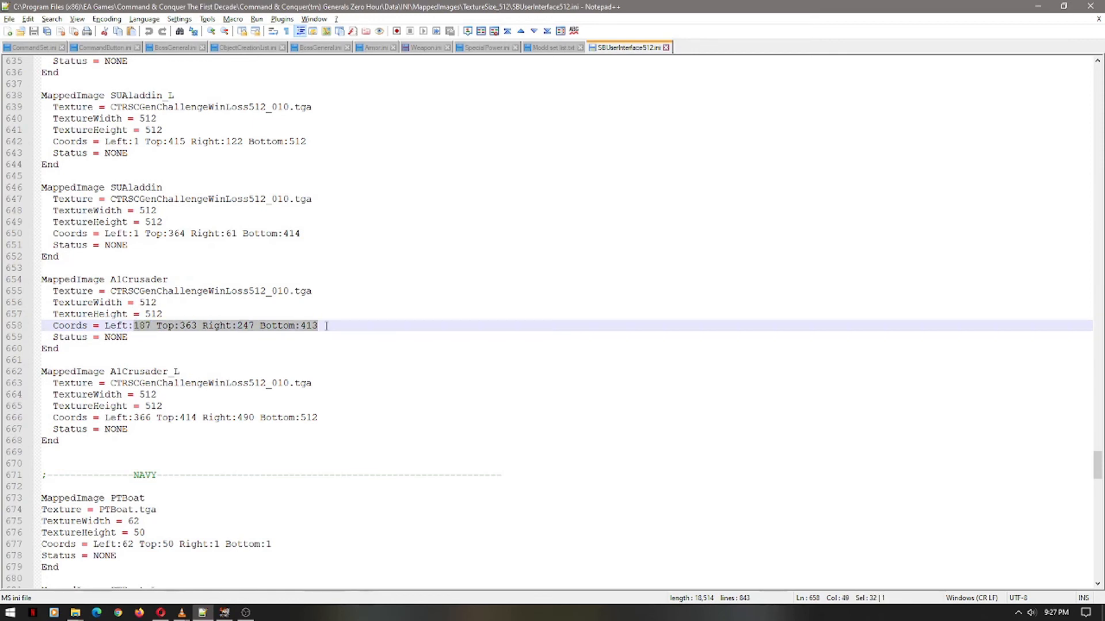
double_click(133, 281)
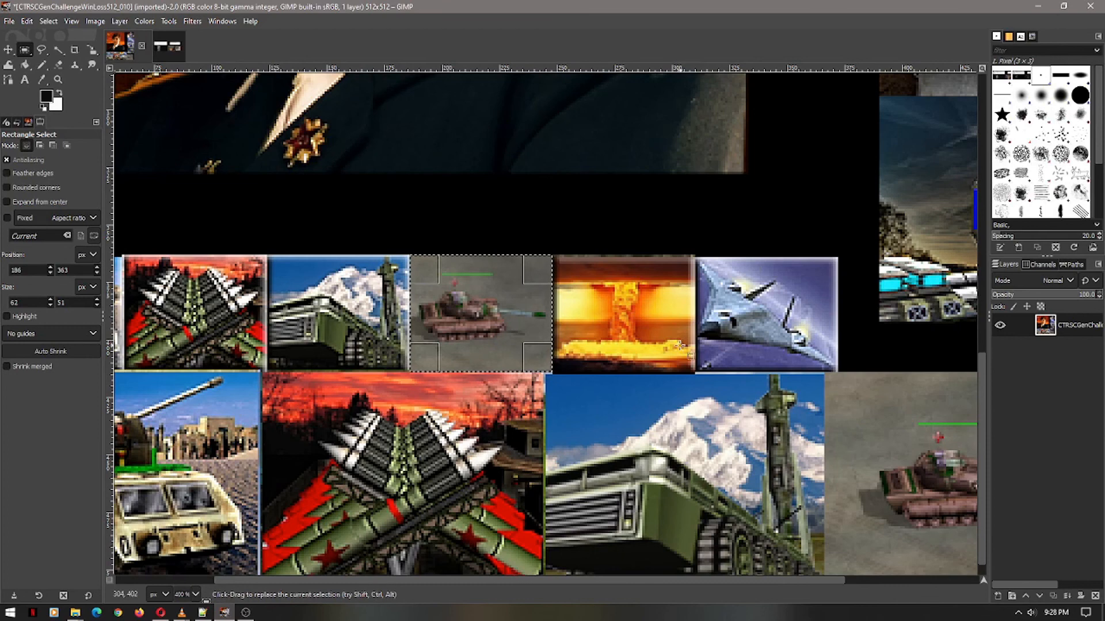
drag(677, 582, 841, 583)
key(alt+Tab)
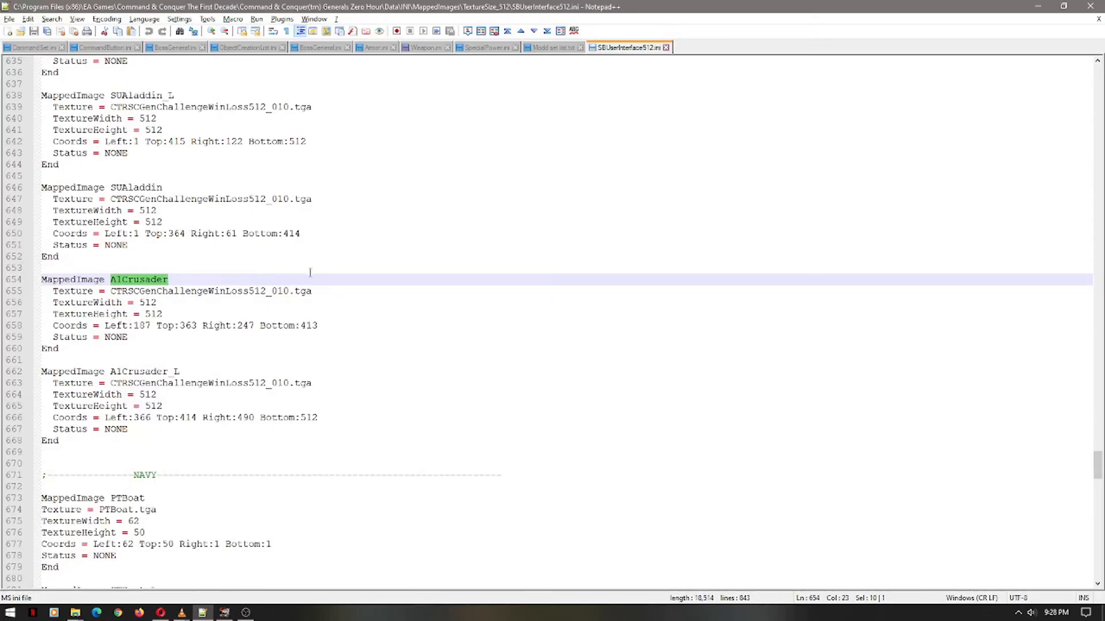
double_click(122, 375)
double_click(142, 419)
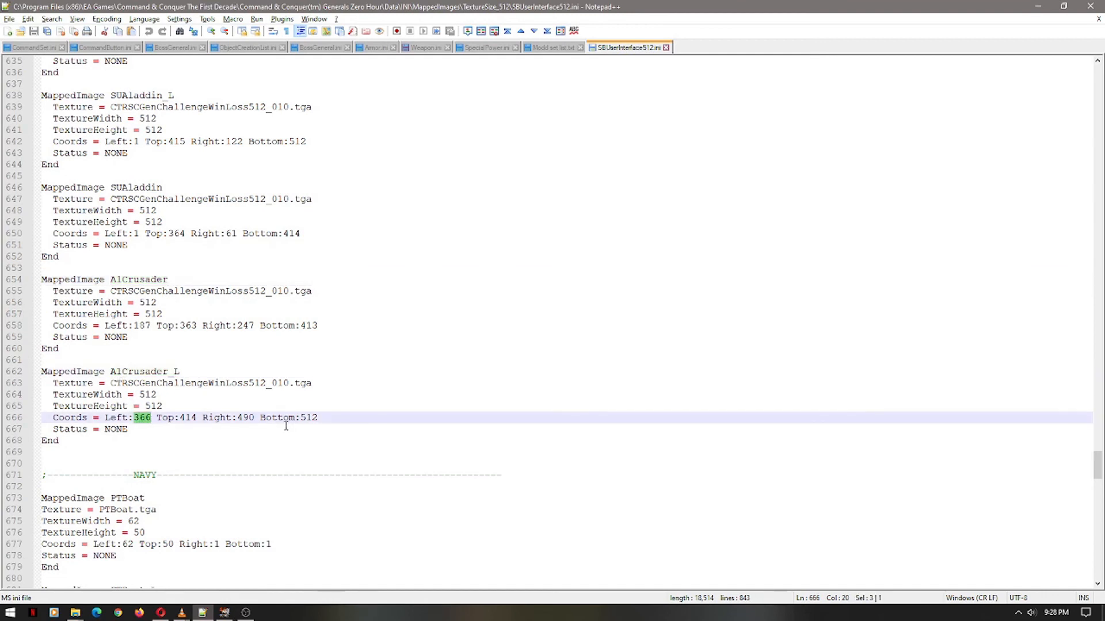
click(198, 417)
key(alt+Tab)
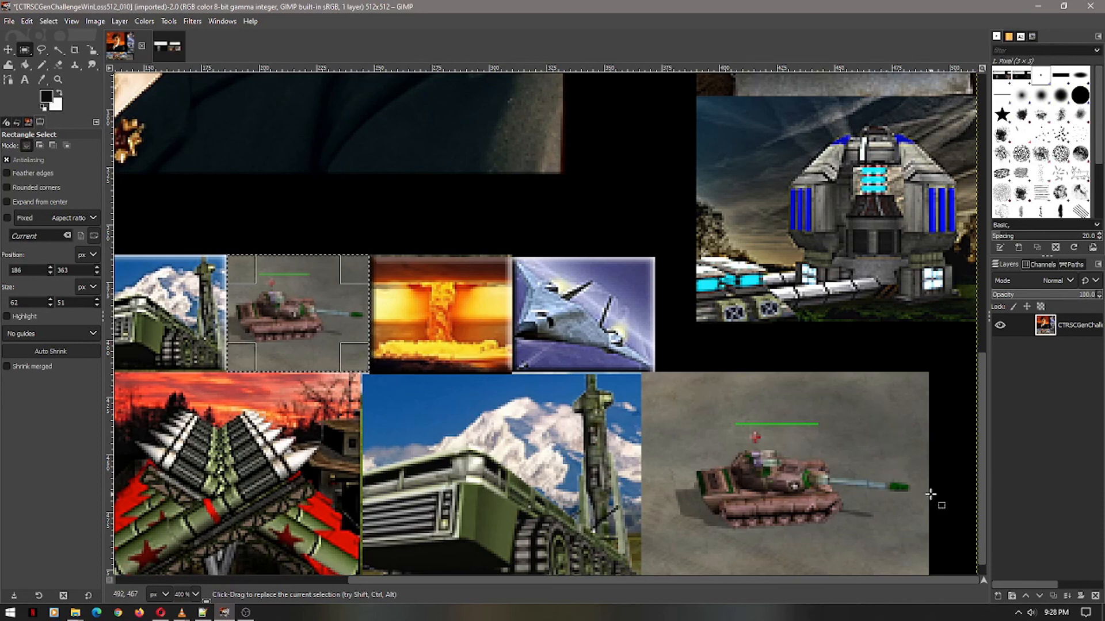
scroll(929, 520, down, 1)
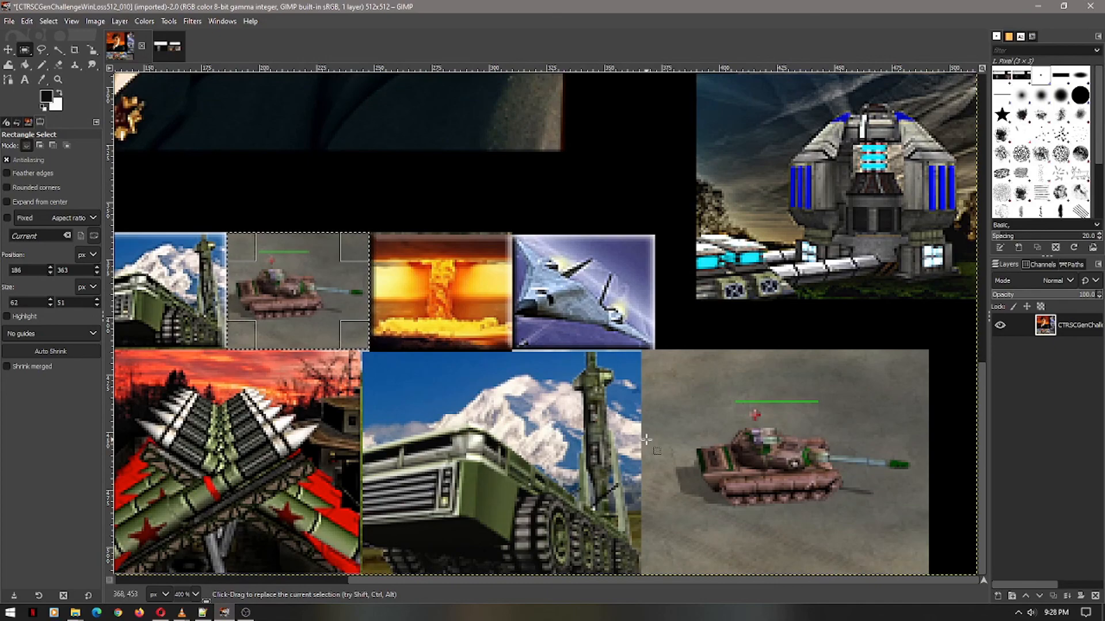
key(alt+Tab)
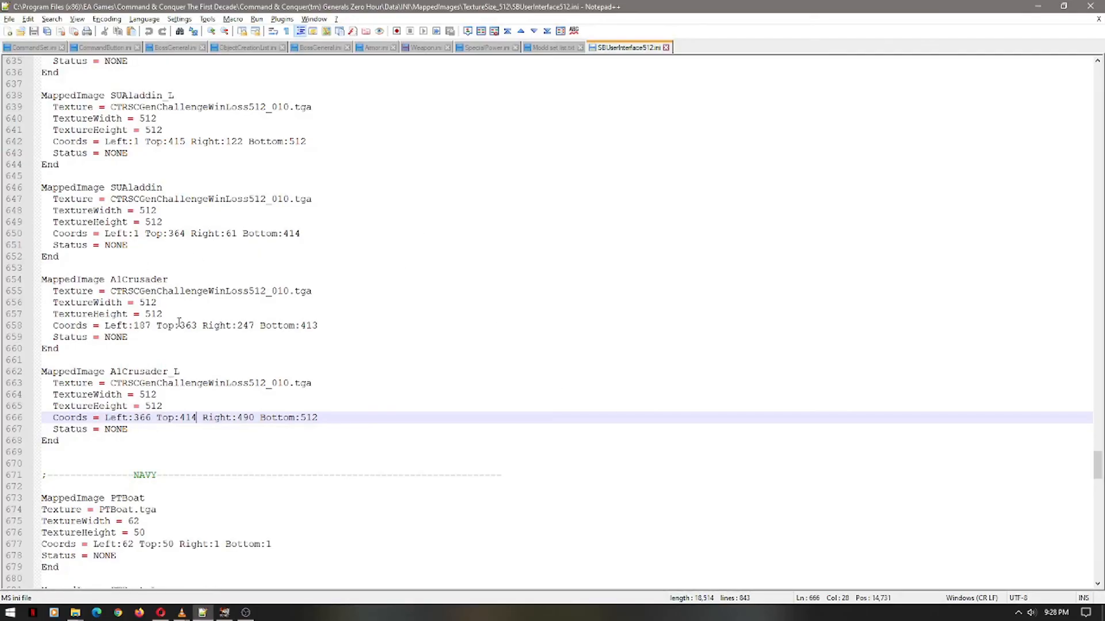
key(alt+Tab)
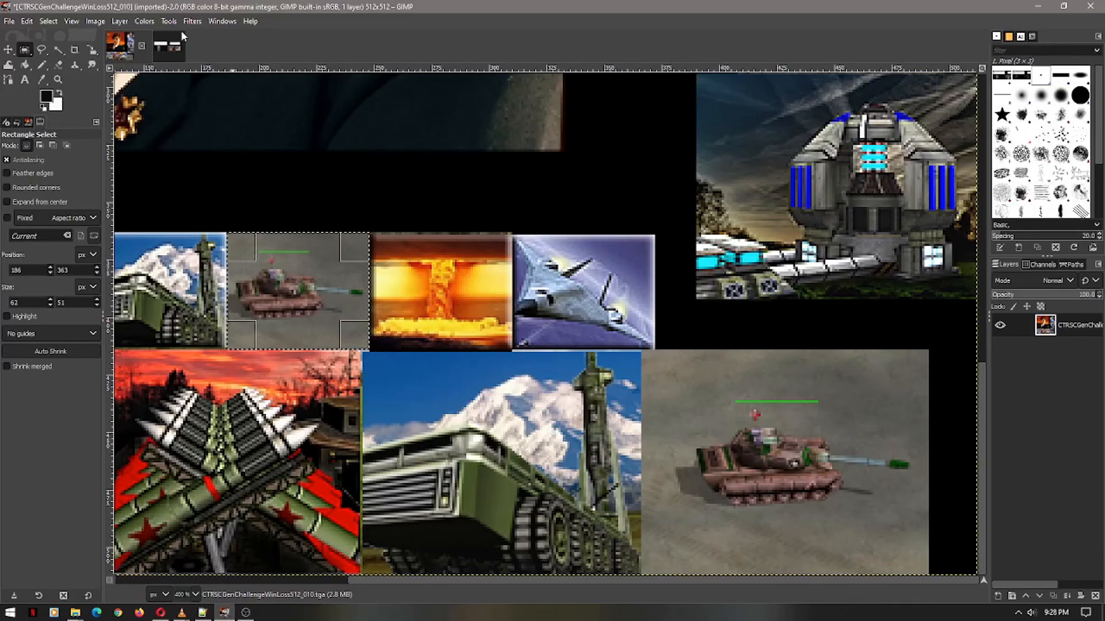
Switch to the untitled 1414×512 reference image pairing the AlCrusader INI excerpts with cameo screenshots
click(175, 48)
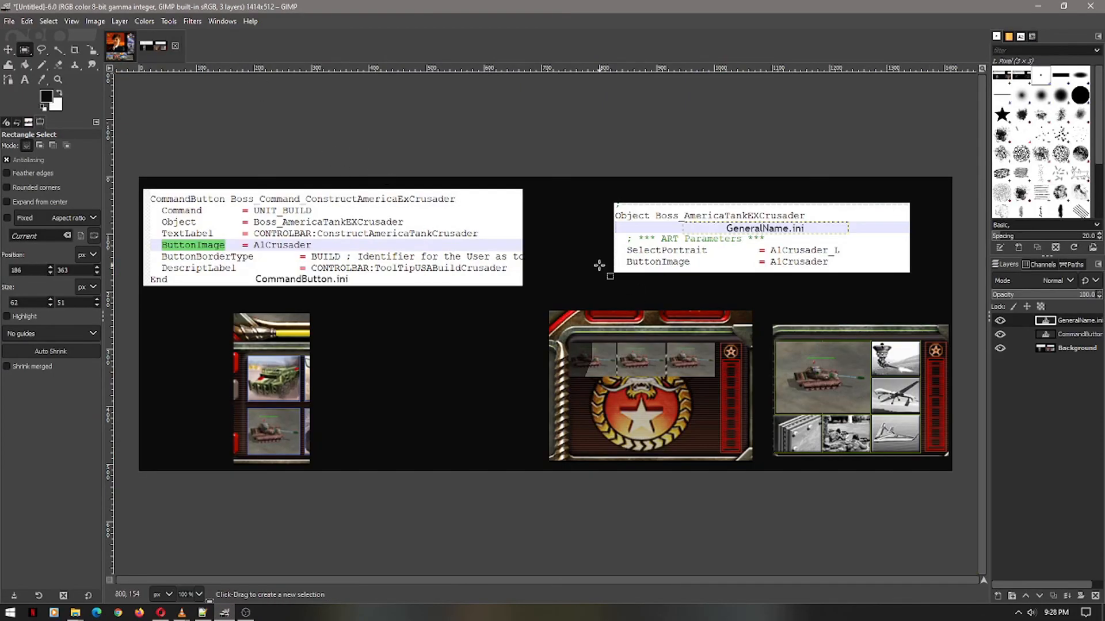